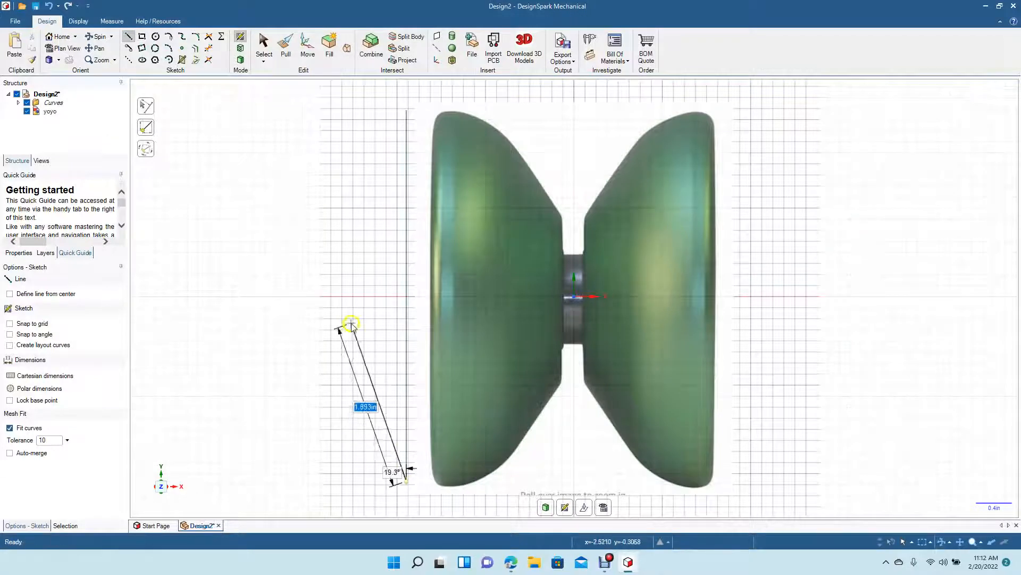
Shrink the yoyo image by its upper corner and delete the vertical reference line beside it.
left_click(264, 46)
left_click(471, 171)
left_click_drag(734, 101, 644, 231)
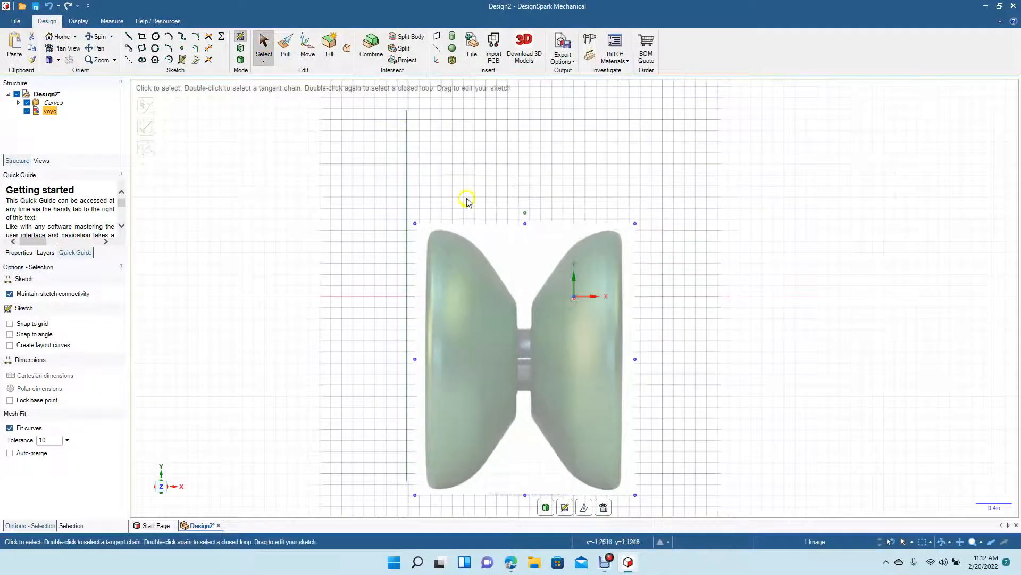
left_click(405, 188)
key("Delete")
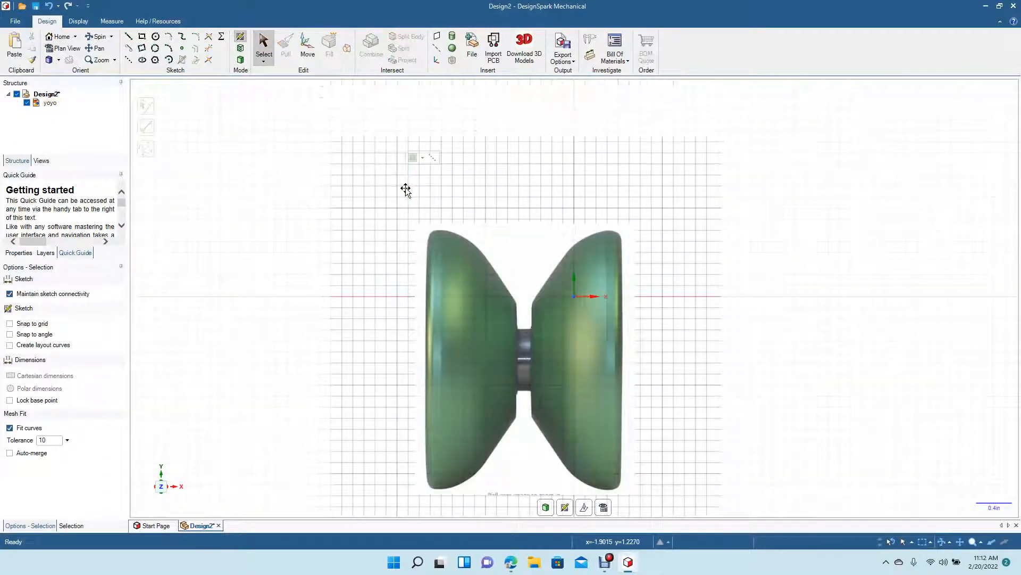
Draw a 2.25 in vertical reference line just outside the yoyo's outer face, starting level with its upper edge.
left_click(127, 37)
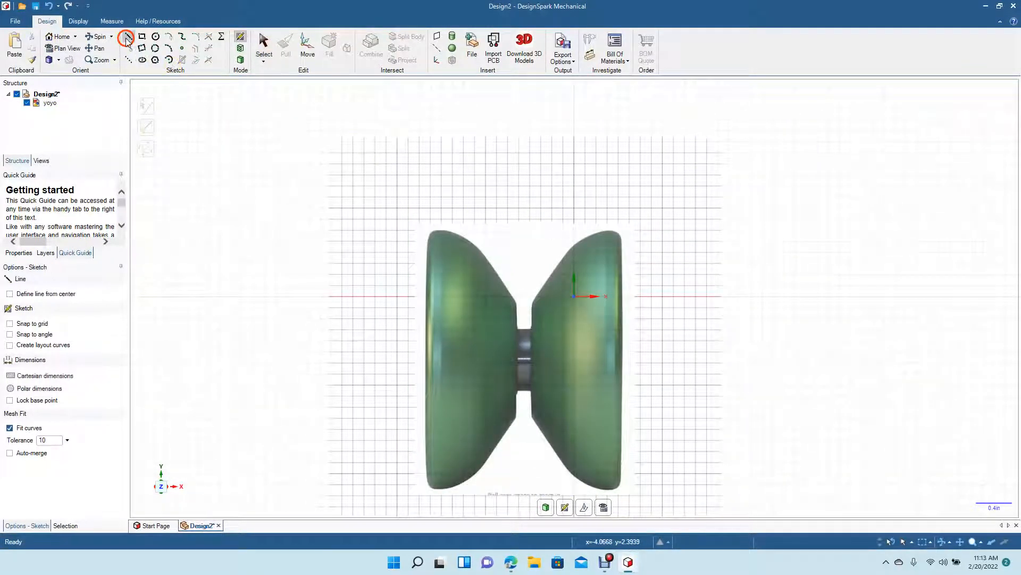
left_click(402, 232)
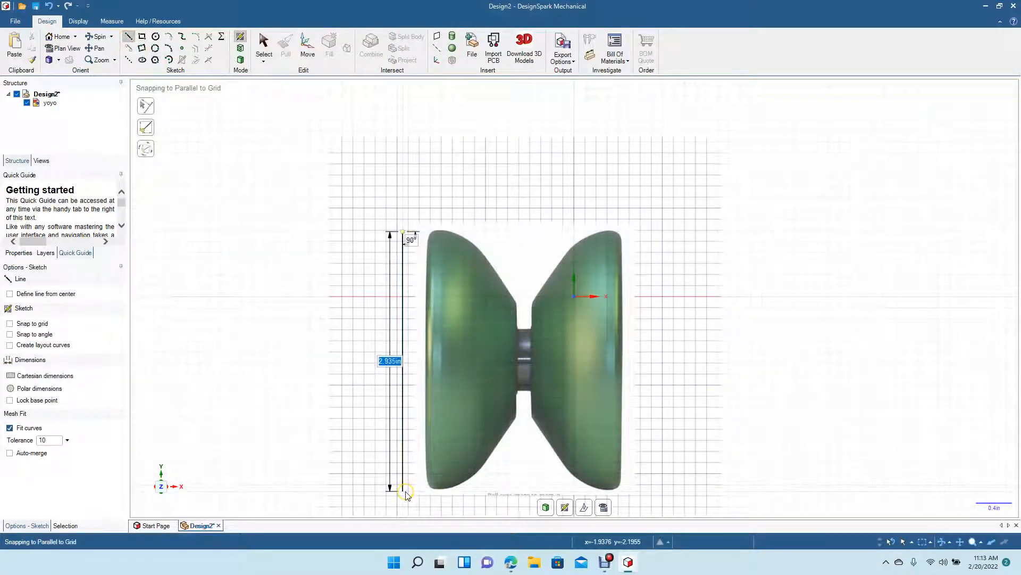
type("2.25")
key("Return")
left_click(267, 37)
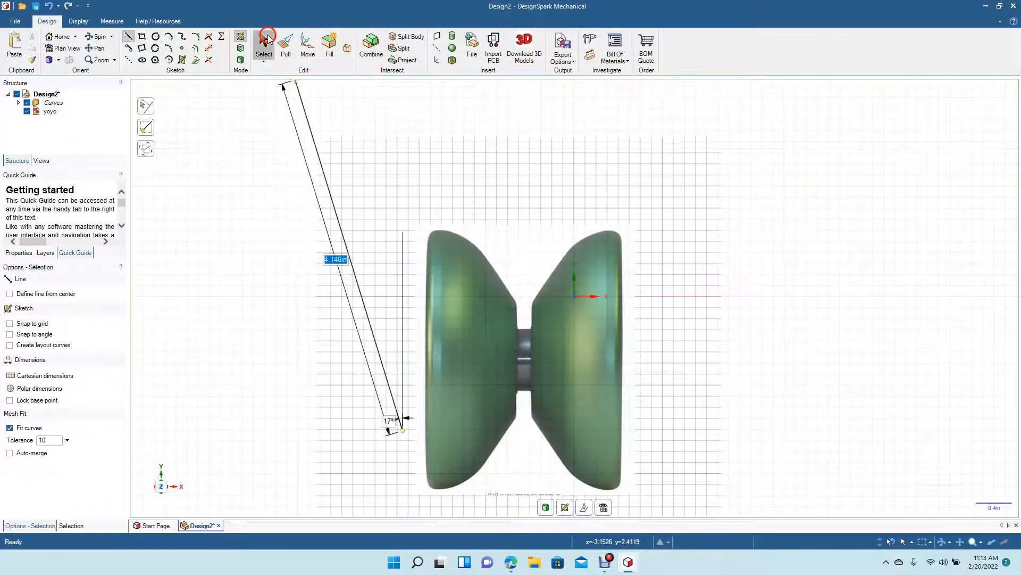
Scale and move the yoyo image until the yoyo's height matches the 2.25 in reference line.
left_click(464, 291)
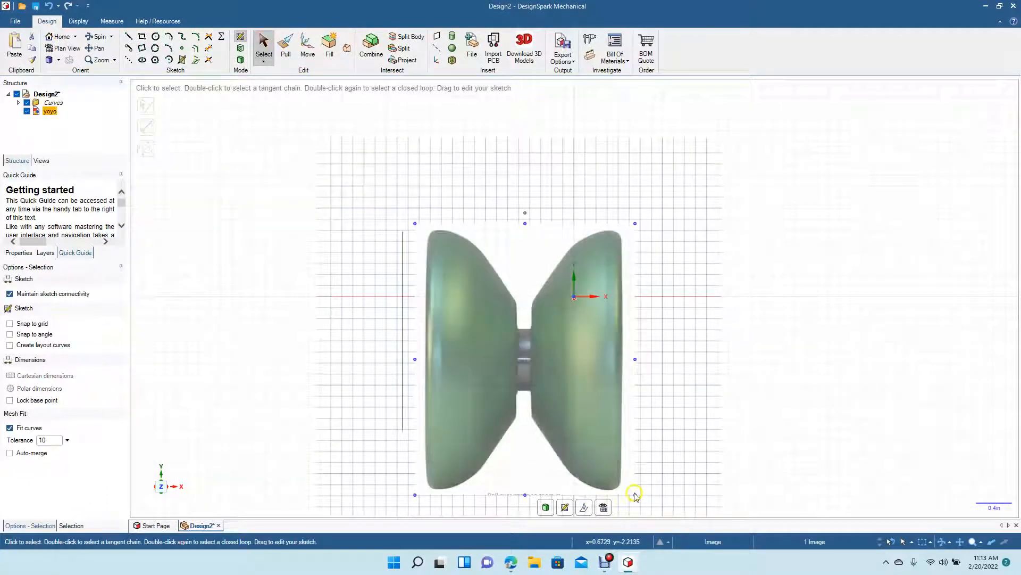
left_click_drag(635, 494, 624, 473)
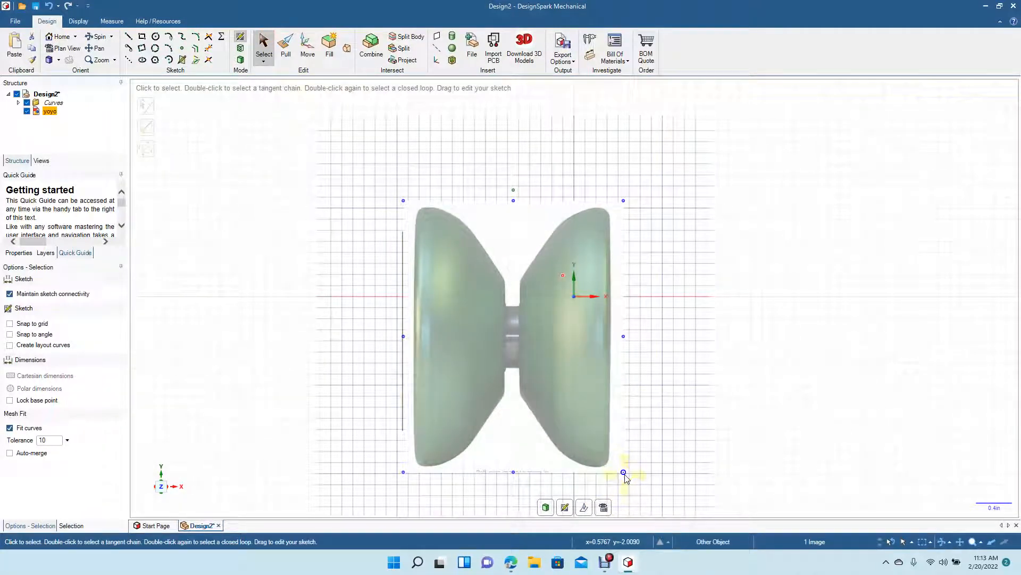
left_click_drag(624, 474, 564, 398)
left_click_drag(499, 331, 493, 357)
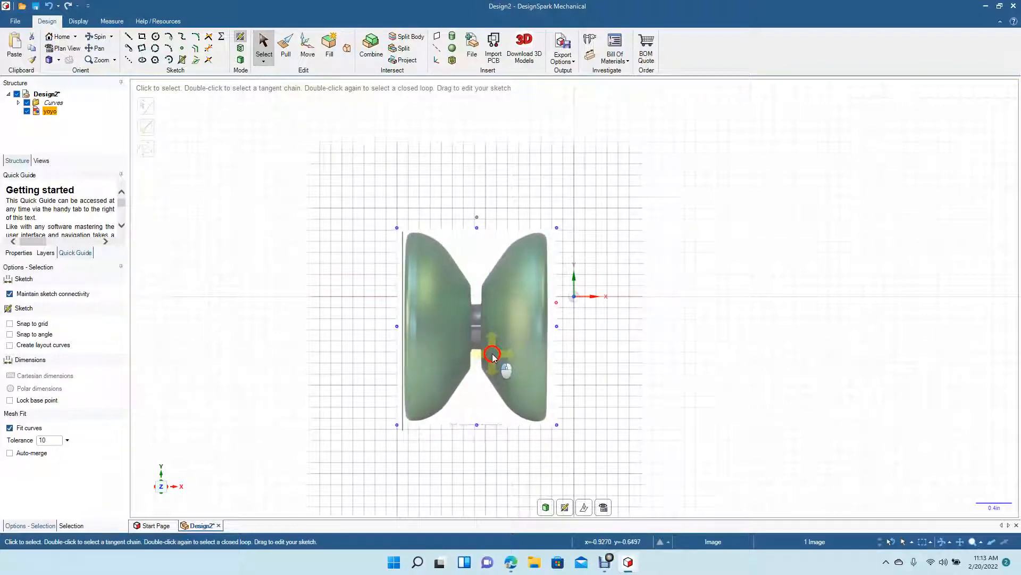
left_click_drag(558, 425, 569, 441)
mouse_move(520, 417)
left_mouse_down()
mouse_move(508, 404)
mouse_move(523, 409)
left_mouse_up()
Delete the vertical reference line and move the yoyo image so that its axle is centred on the origin.
left_click(403, 319)
key("Delete")
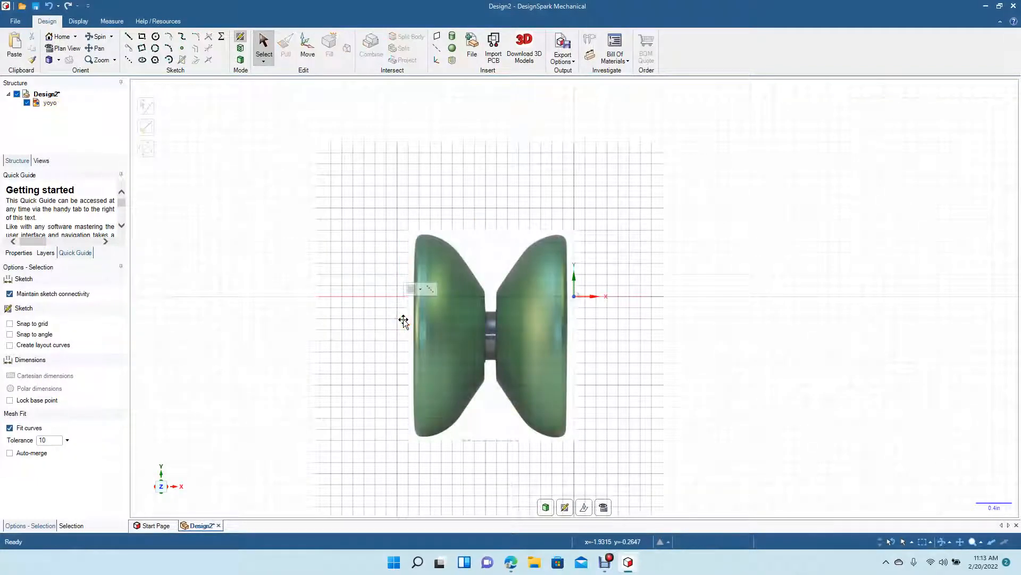
left_click_drag(452, 349, 535, 313)
left_click(687, 322)
key("z")
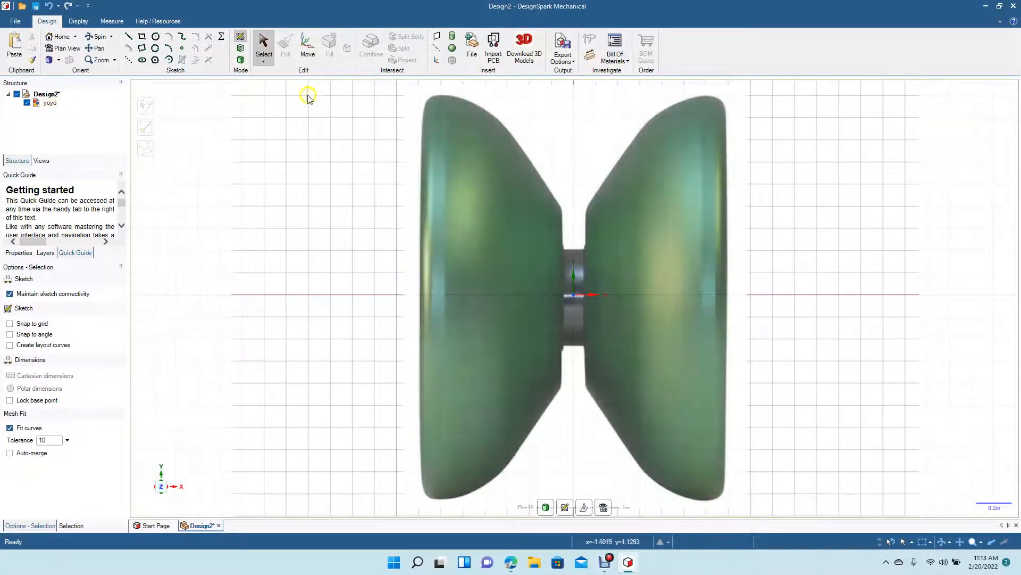
Draw a 1.729 in horizontal line through the origin from one outer face of the yoyo to the other.
left_click(129, 38)
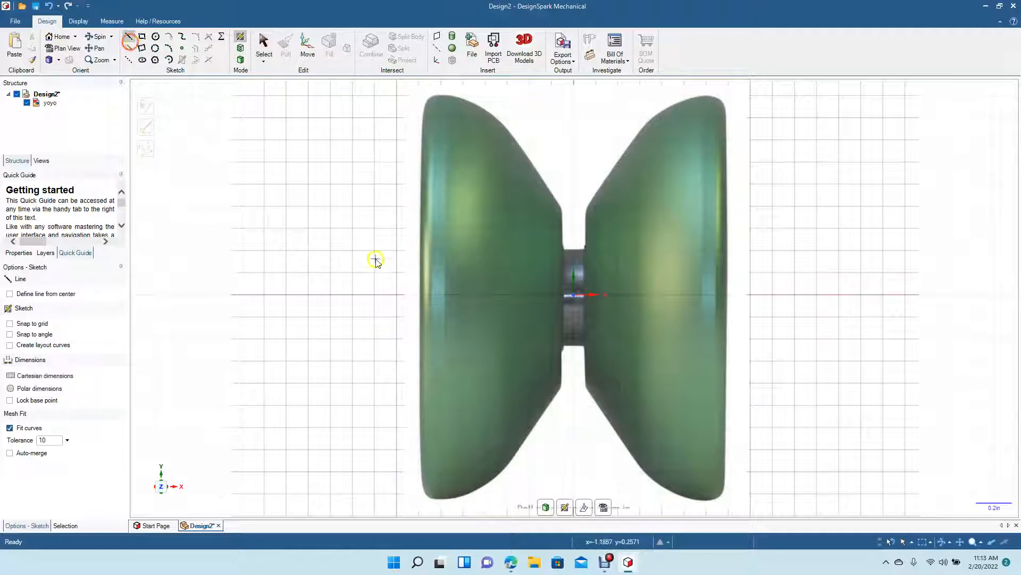
left_click(419, 295)
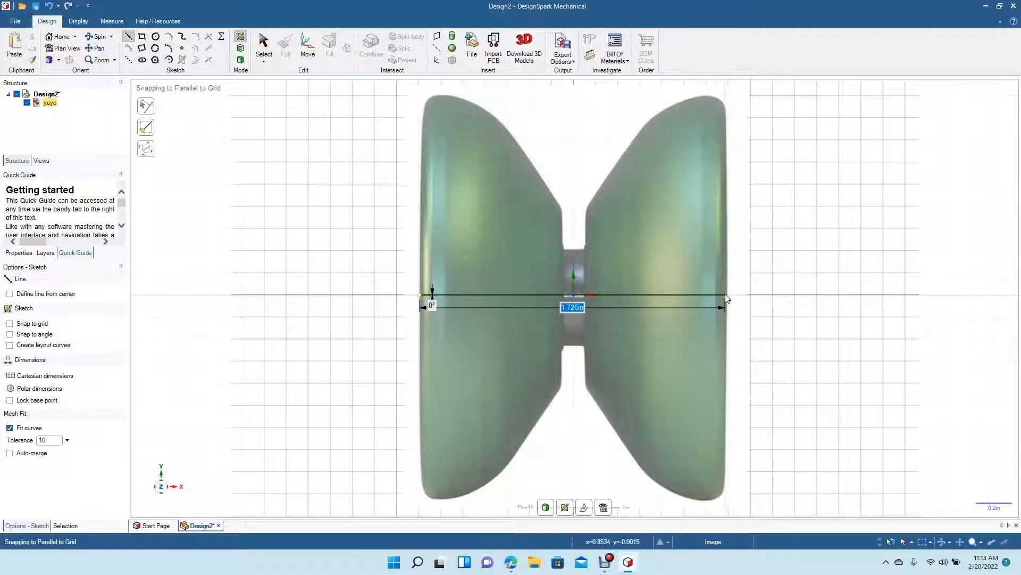
type("1")
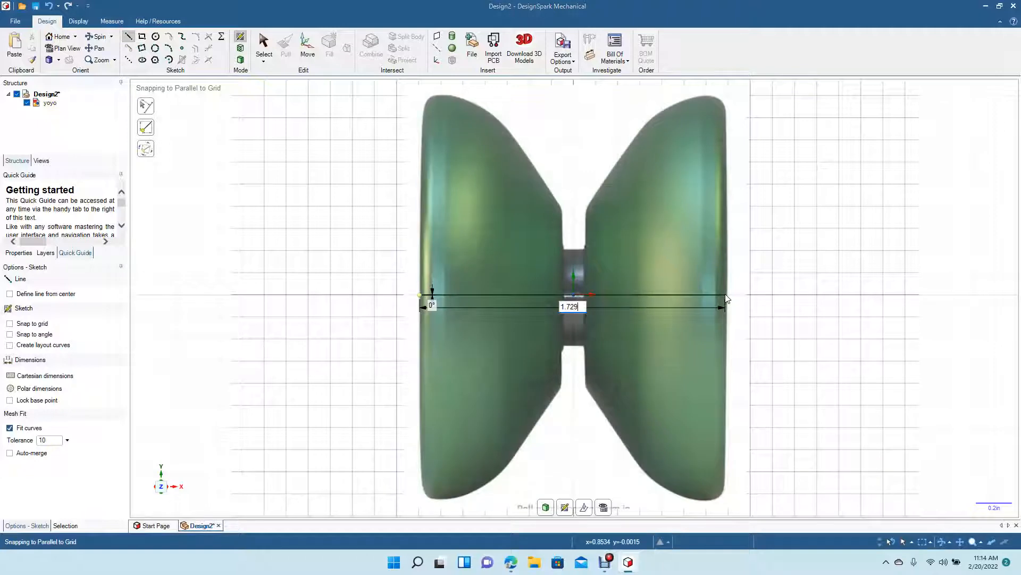
key("Return")
left_click(264, 47)
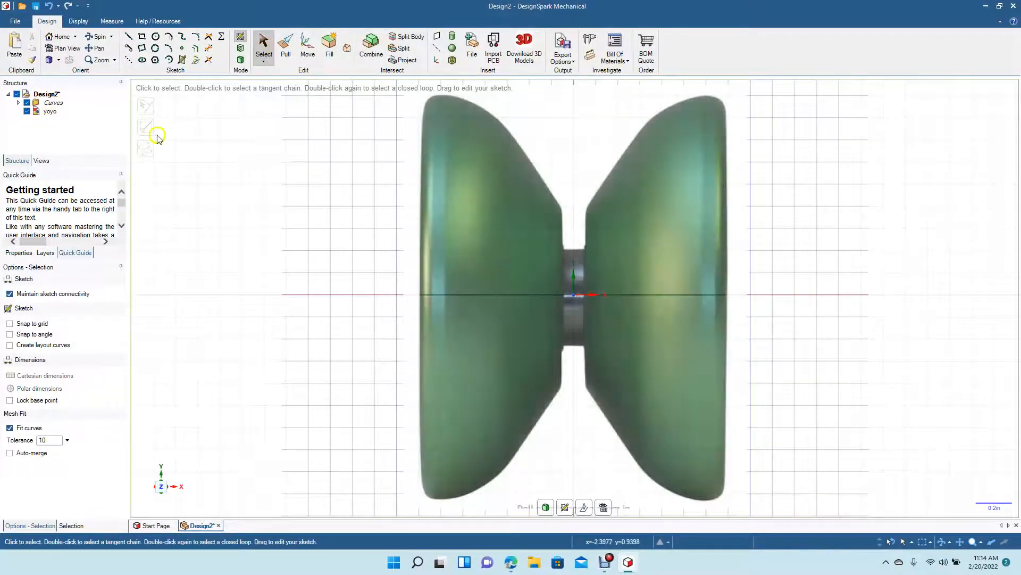
Draw a vertical line from the origin up to just above the yoyo's rim and set it as the mirror line.
left_click(128, 38)
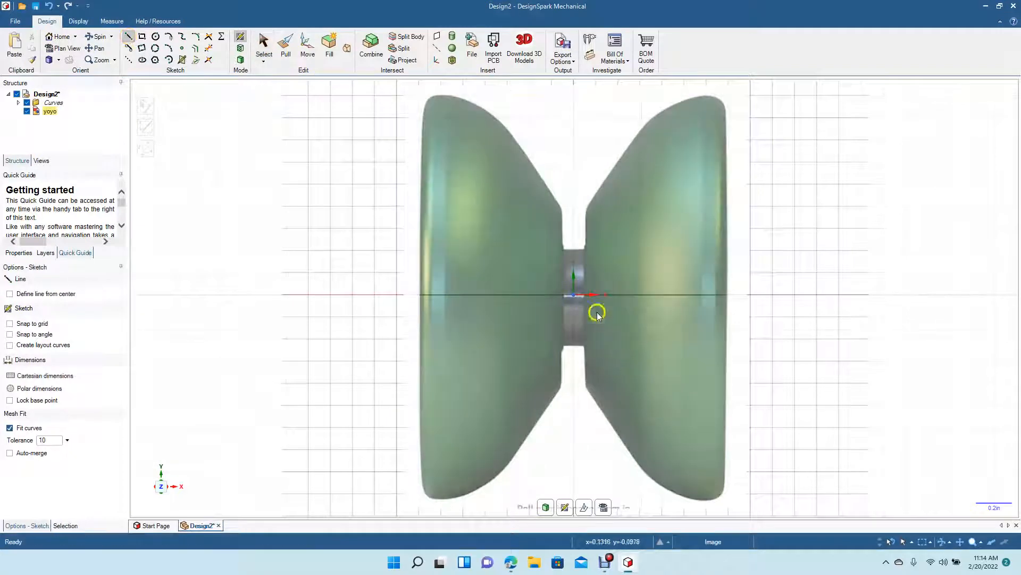
left_click(573, 295)
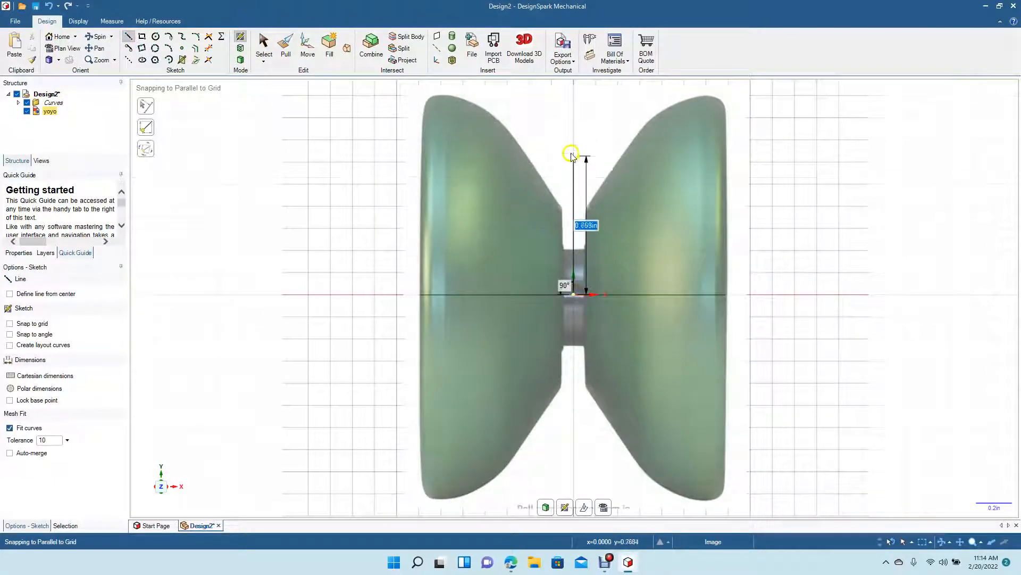
left_click(573, 88)
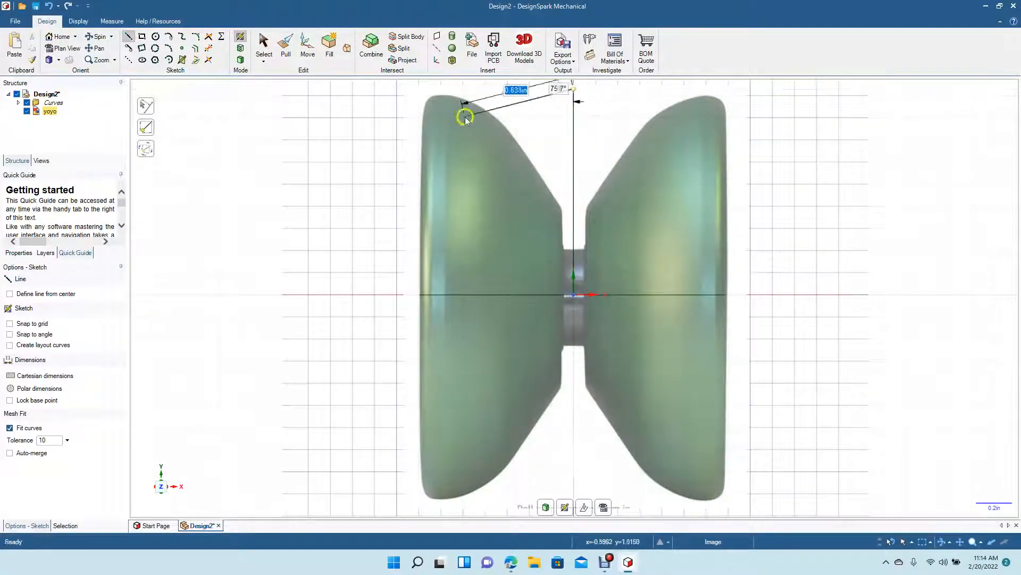
left_click(264, 48)
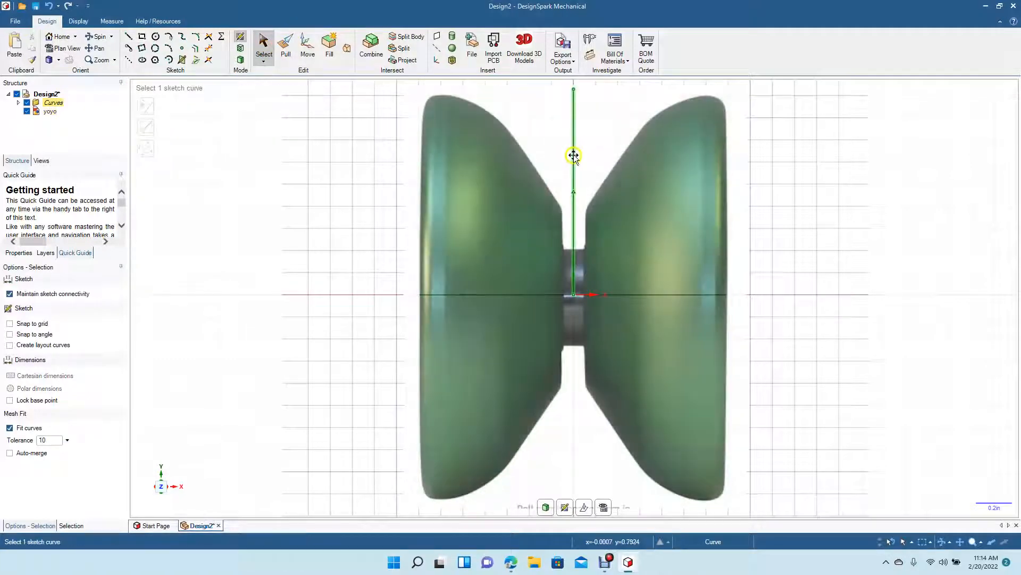
right_click(574, 155)
left_click(591, 161)
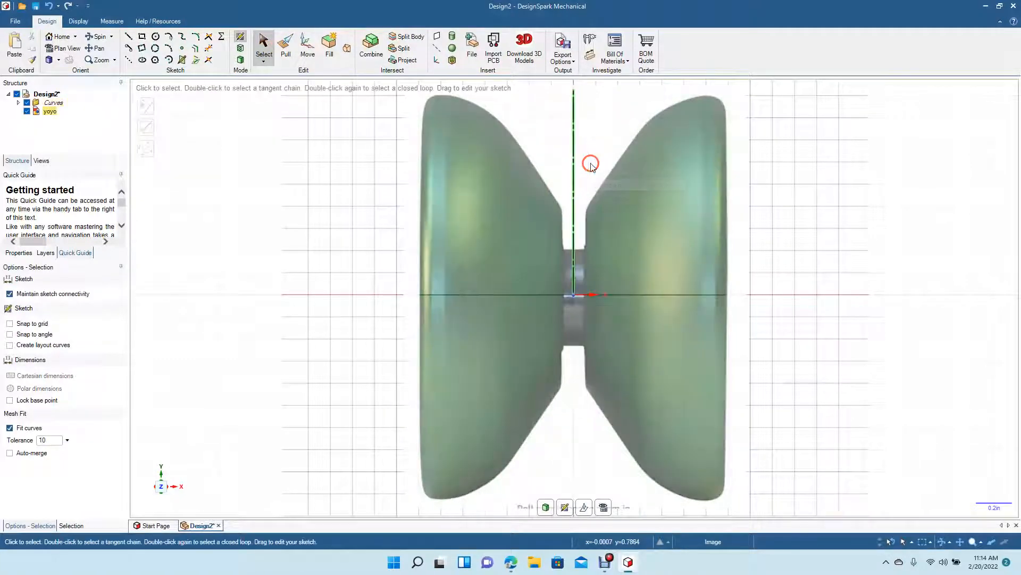
Trace the left half's inner face with a vertical line about 0.48 in long and continue along the sloped side to where the curve begins.
left_click(128, 37)
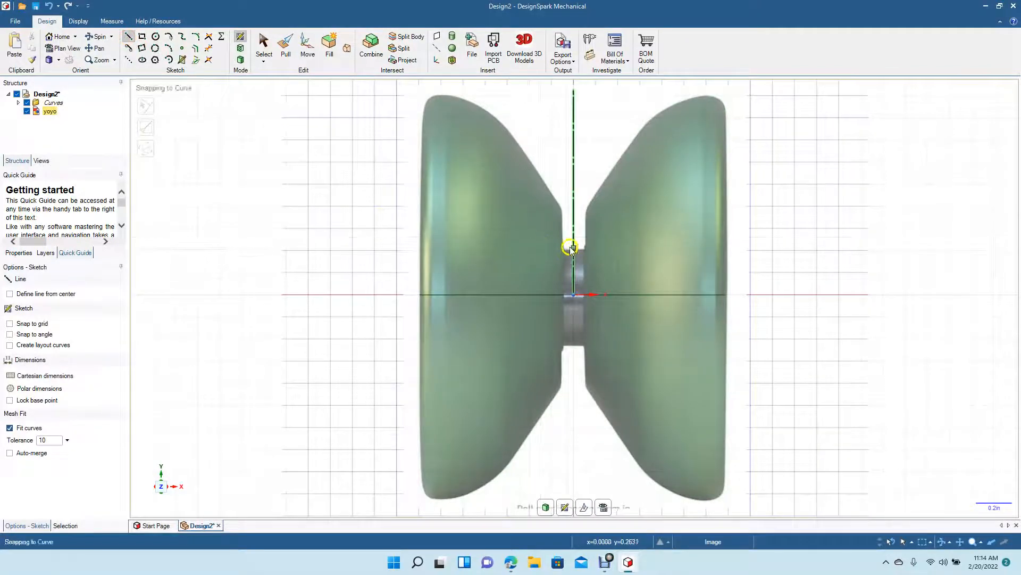
left_click(562, 294)
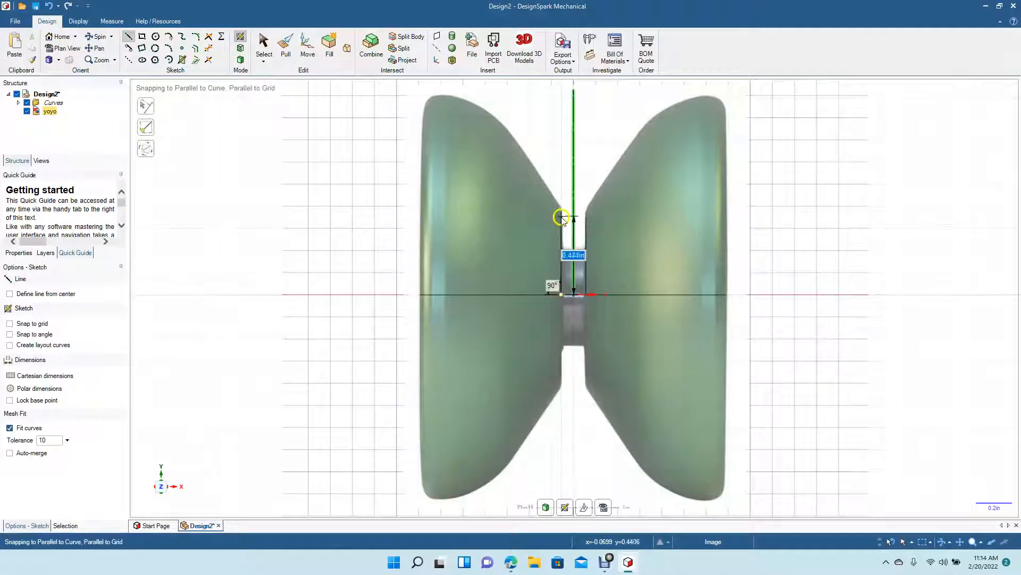
left_click(562, 210)
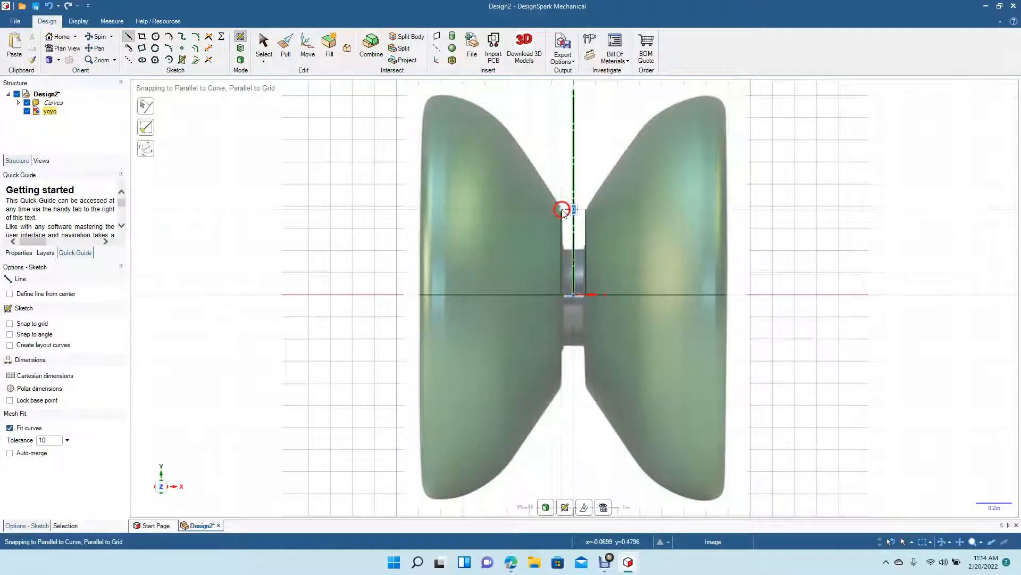
left_click(510, 136)
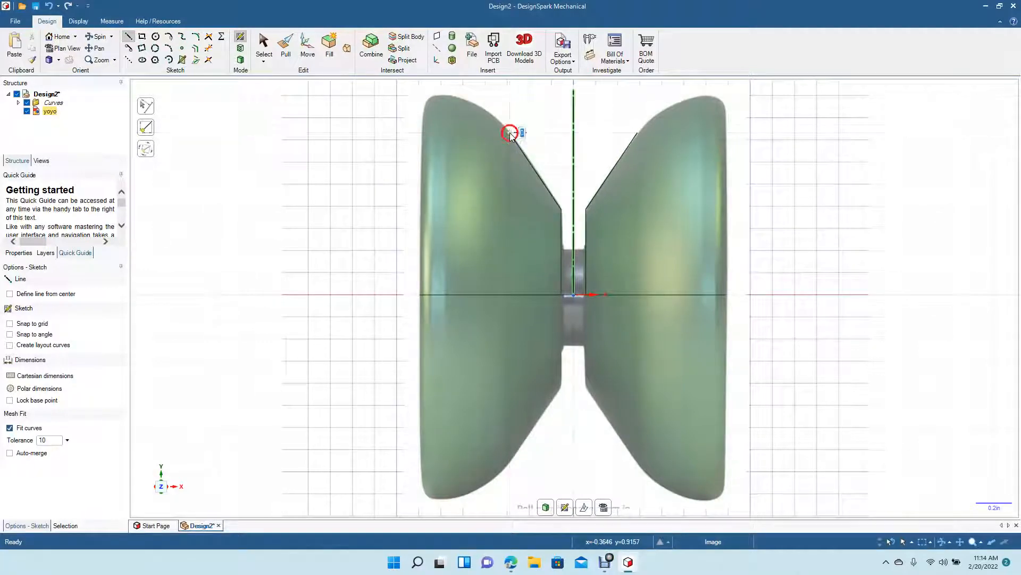
left_click(261, 43)
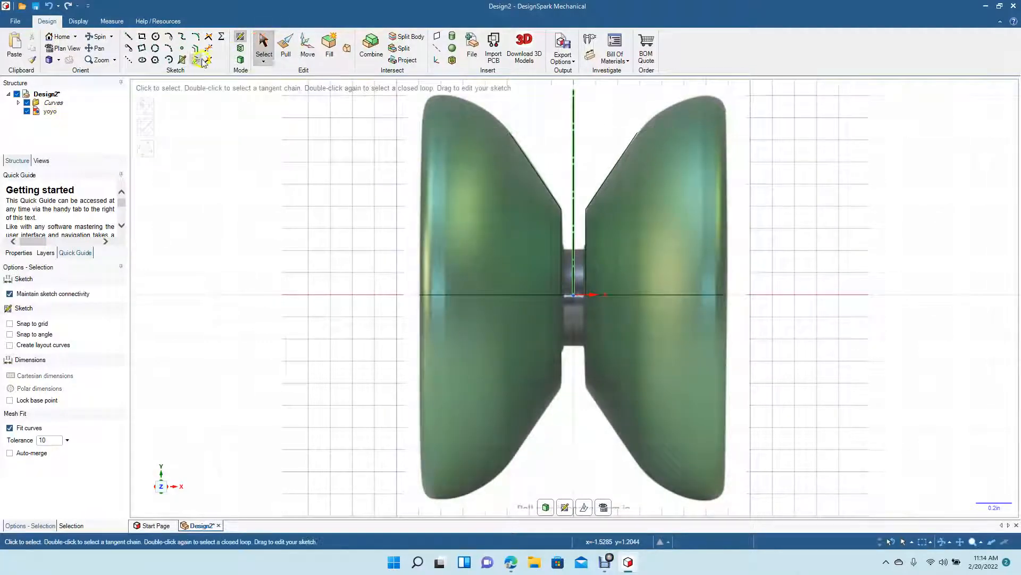
Draw a tangent arc of about 0.483 in radius and 49.9° from the sloped line's end along the yoyo's curved rim.
left_click(169, 48)
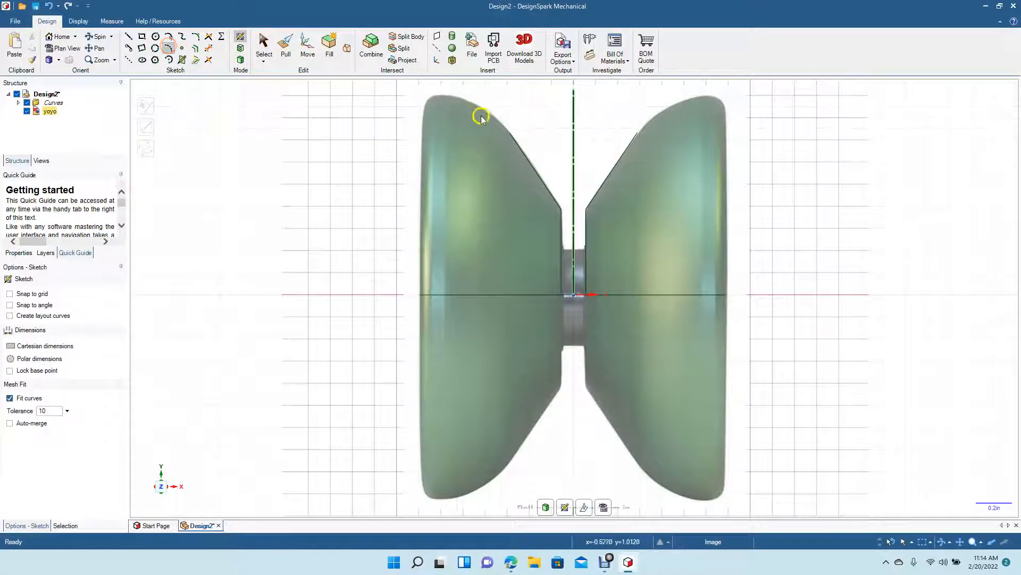
left_click(510, 134)
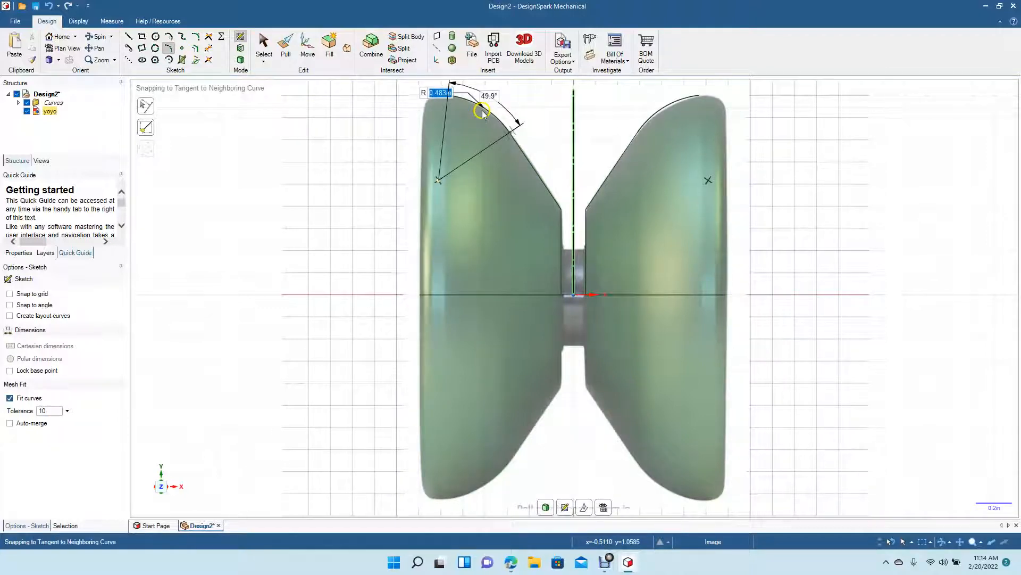
left_click(483, 114)
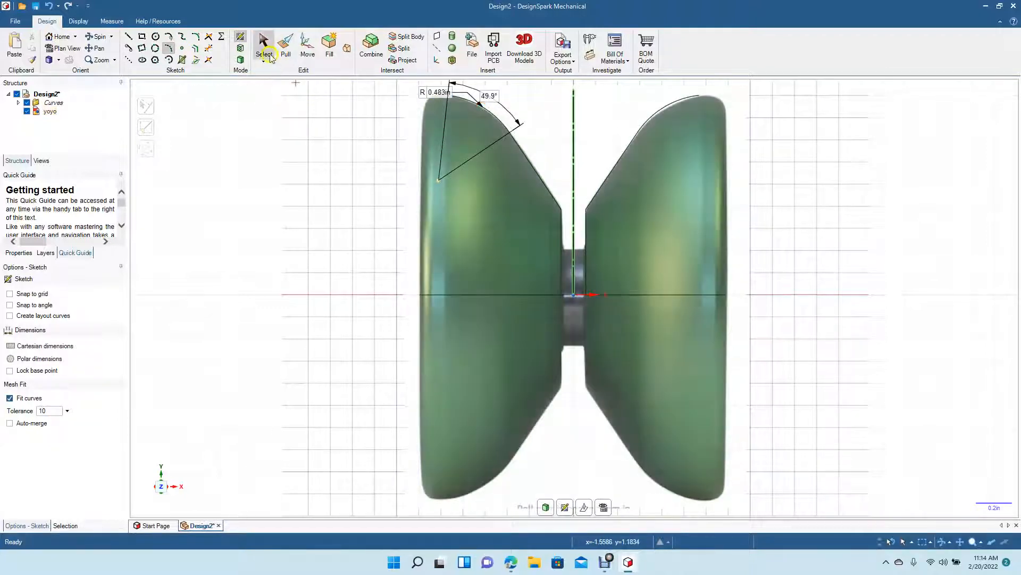
left_click(264, 44)
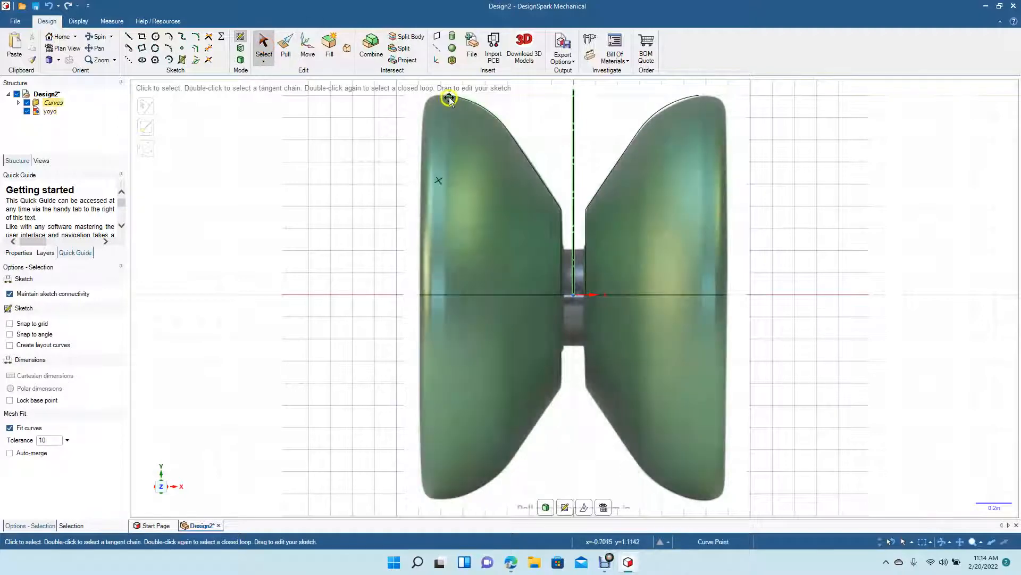
Close the profile with a horizontal line from the arc to the outer edge and a line down to the centre line's left endpoint.
left_click(129, 35)
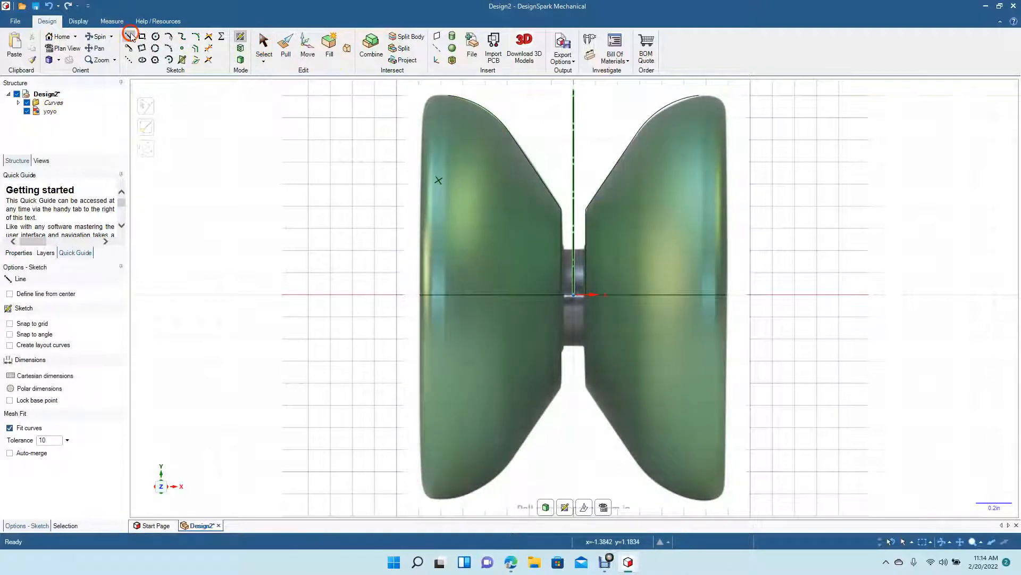
left_click(449, 98)
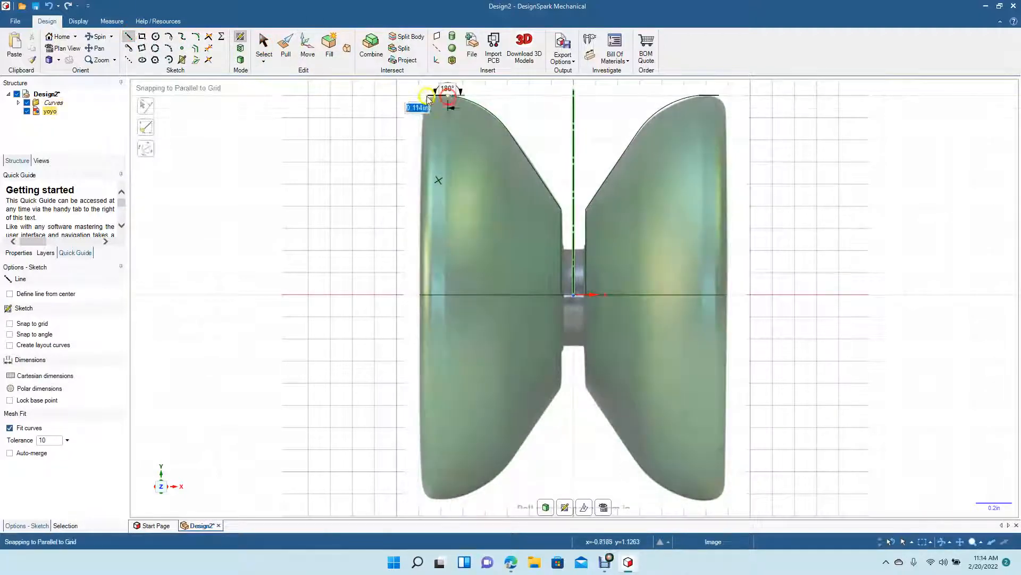
left_click(423, 96)
left_click(424, 294)
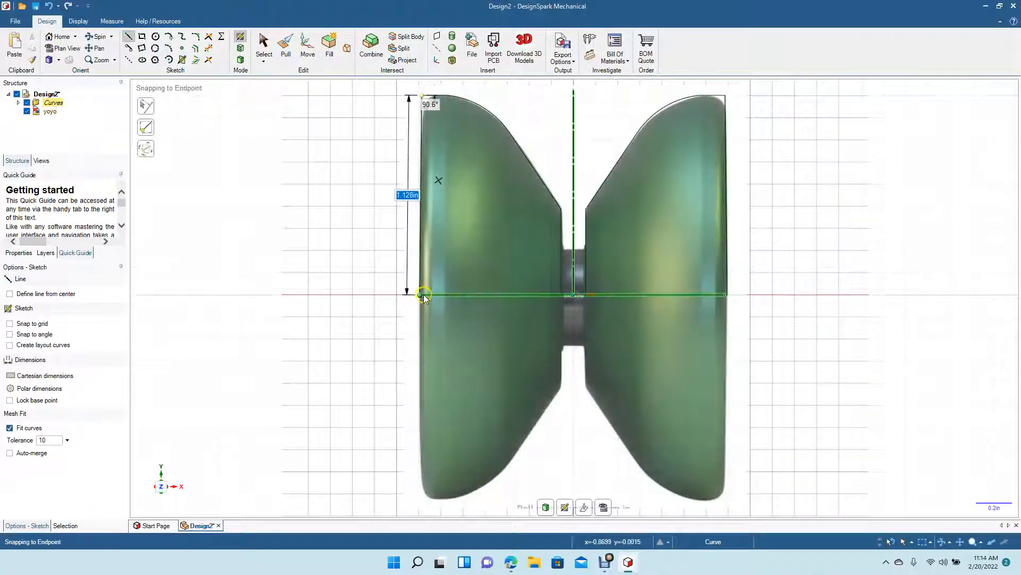
left_click(263, 44)
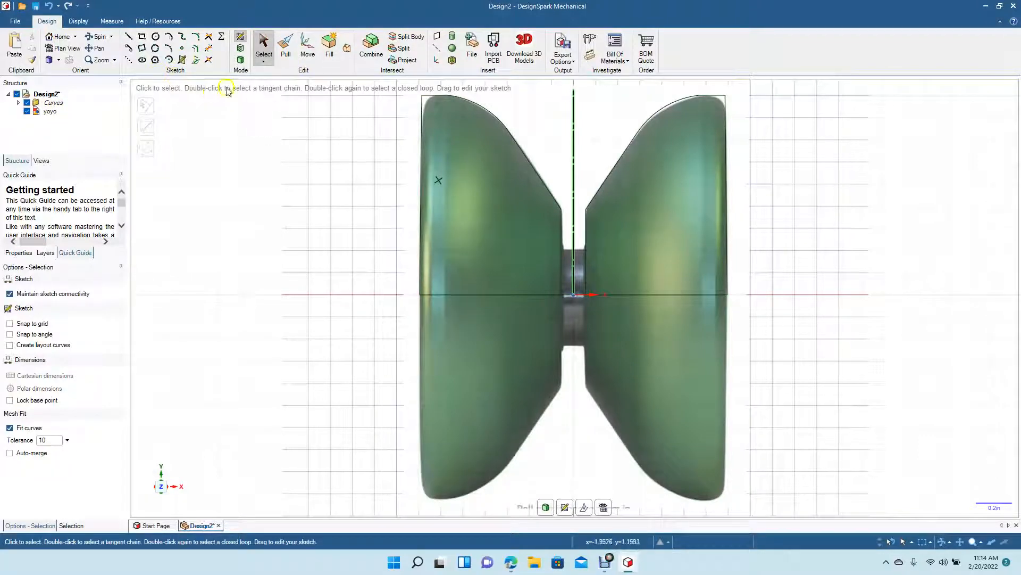
Round the profile's upper outer corner with a radius of about 0.074 in.
left_click(197, 38)
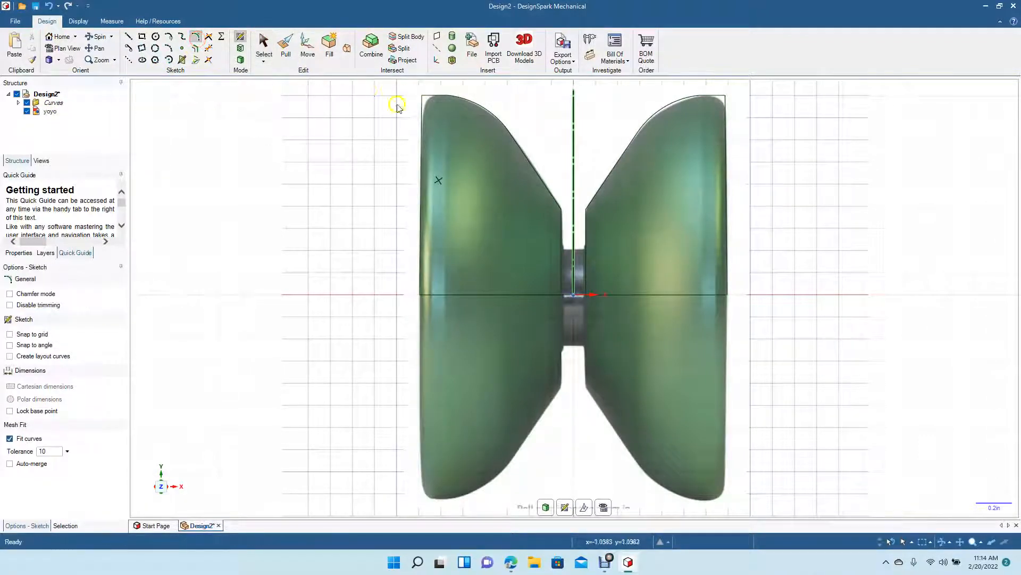
left_click(421, 109)
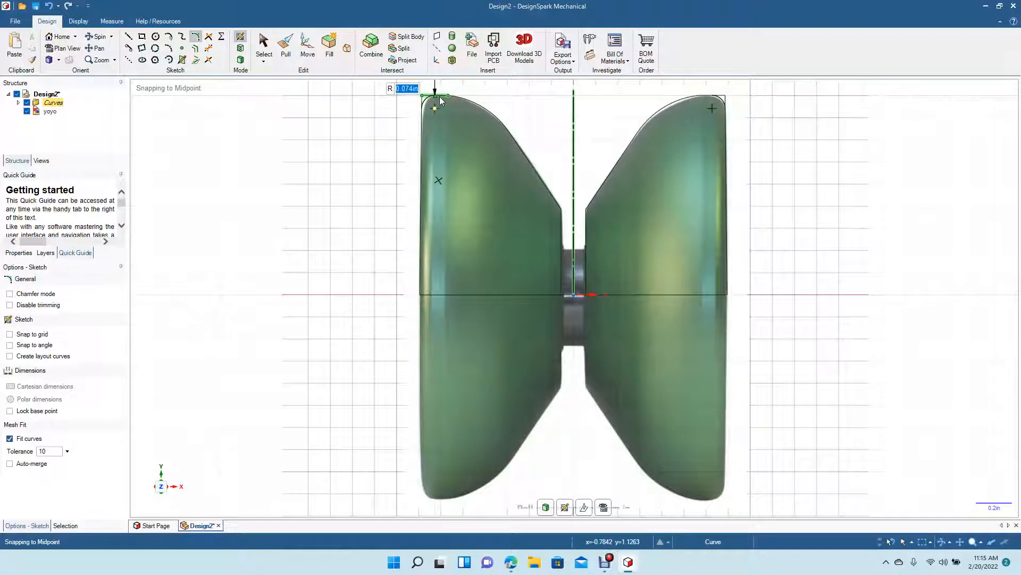
left_click(266, 44)
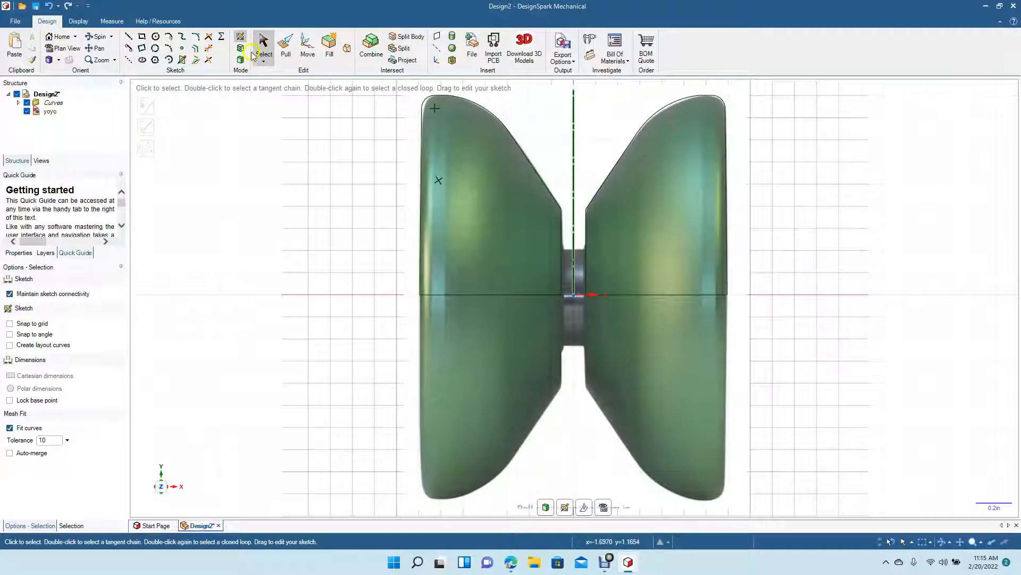
Round the corner between the left half's sloped side and its vertical inner face with a radius of about 0.177 in.
left_click(196, 39)
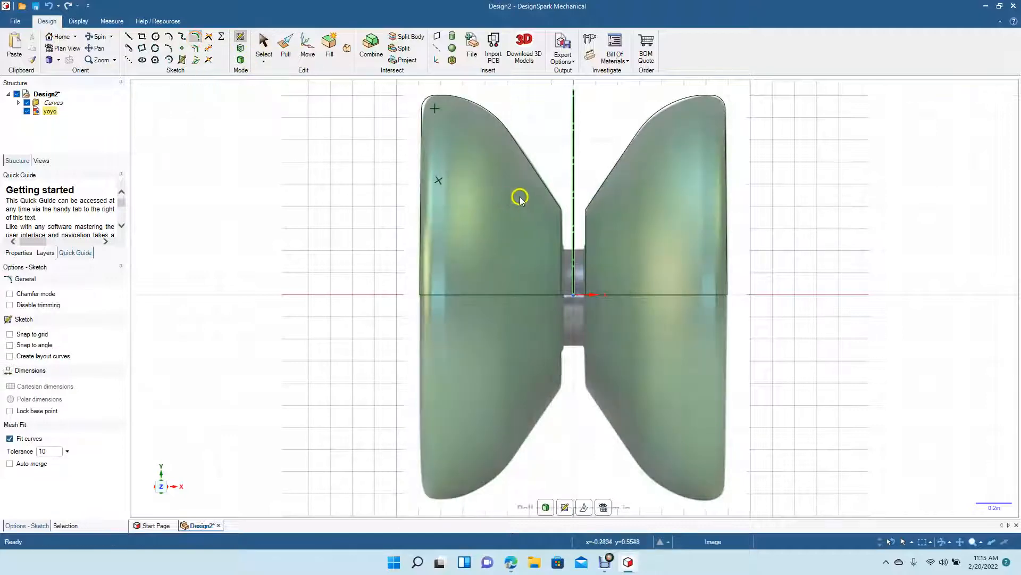
left_click(555, 202)
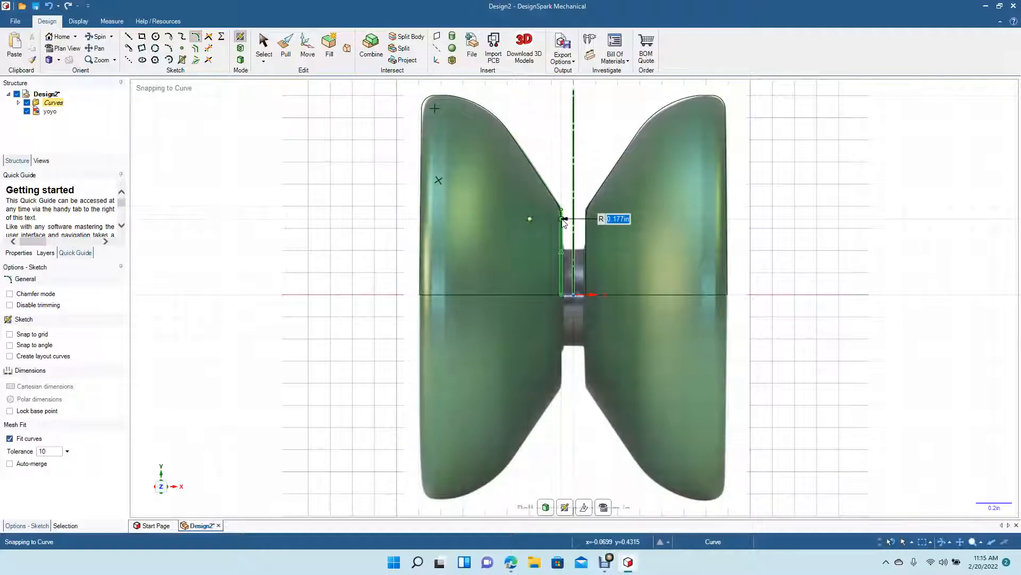
left_click(564, 222)
left_click(262, 47)
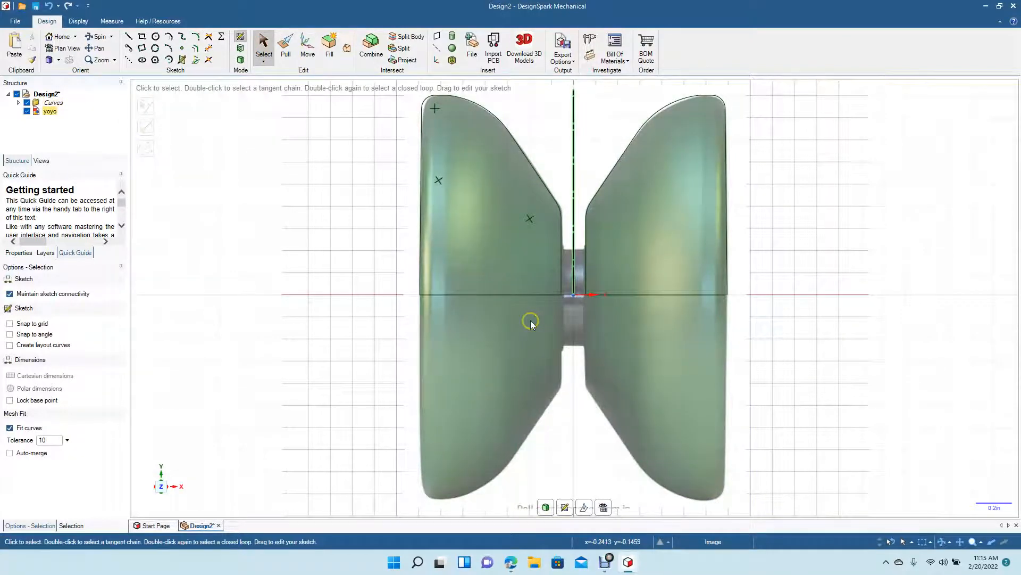
Trace the hub from the inner face with a slanted and a vertical line, each about 0.023 in, and a 0.057 in horizontal line to the mirror axis.
scroll(531, 320, "up", 3)
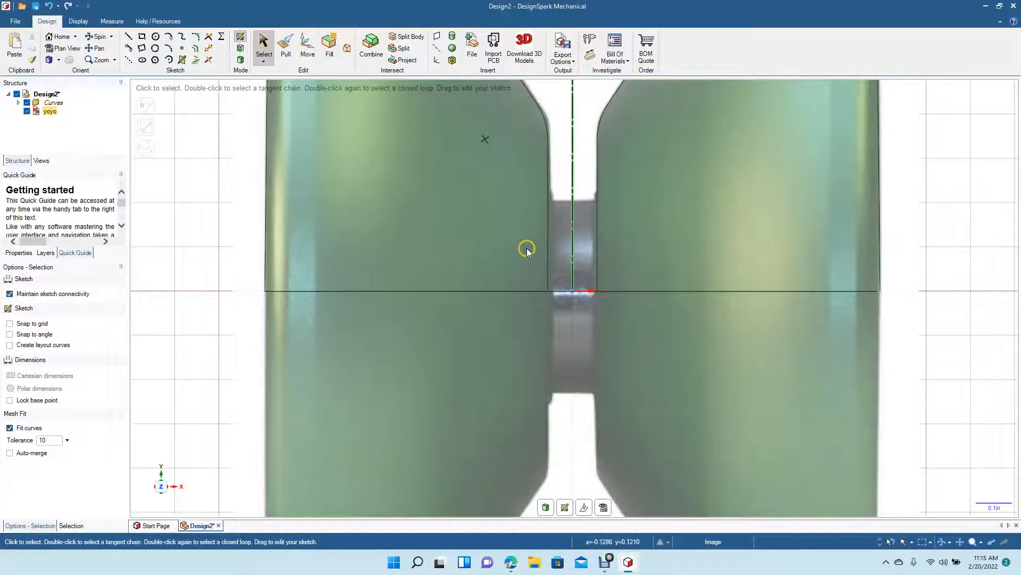
scroll(525, 247, "up", 2)
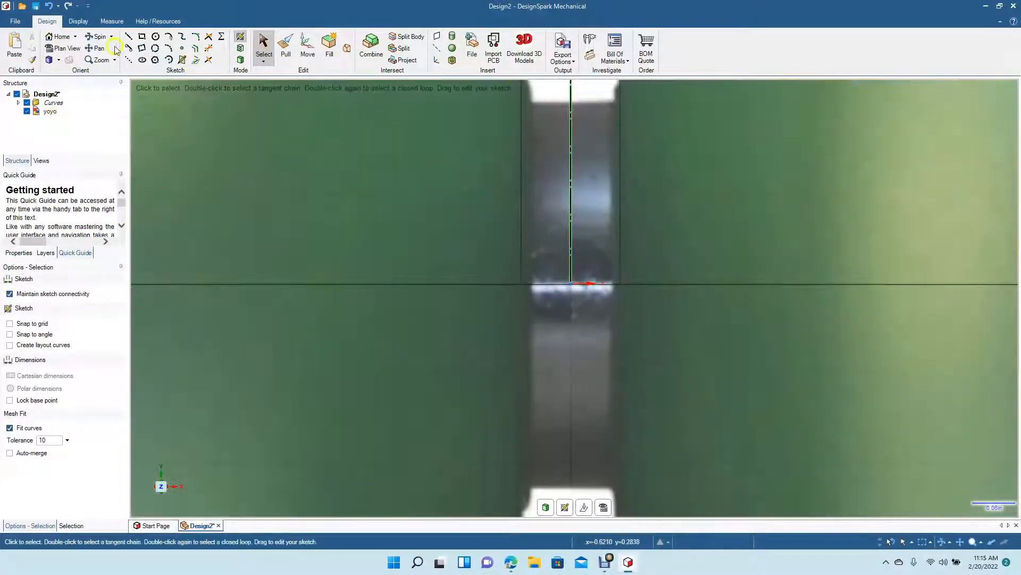
left_click(96, 48)
left_click_drag(353, 164, 315, 294)
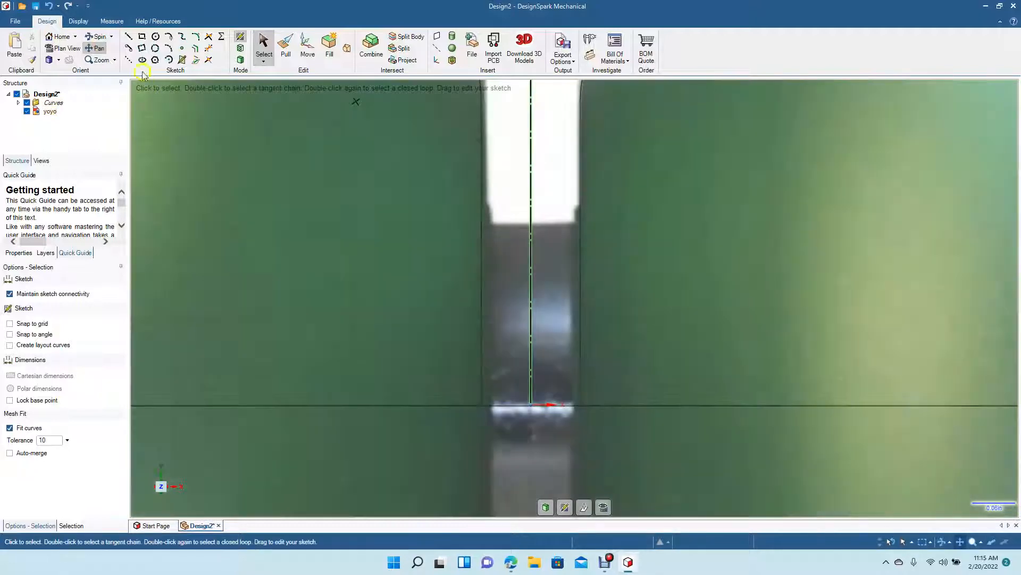
left_click(128, 36)
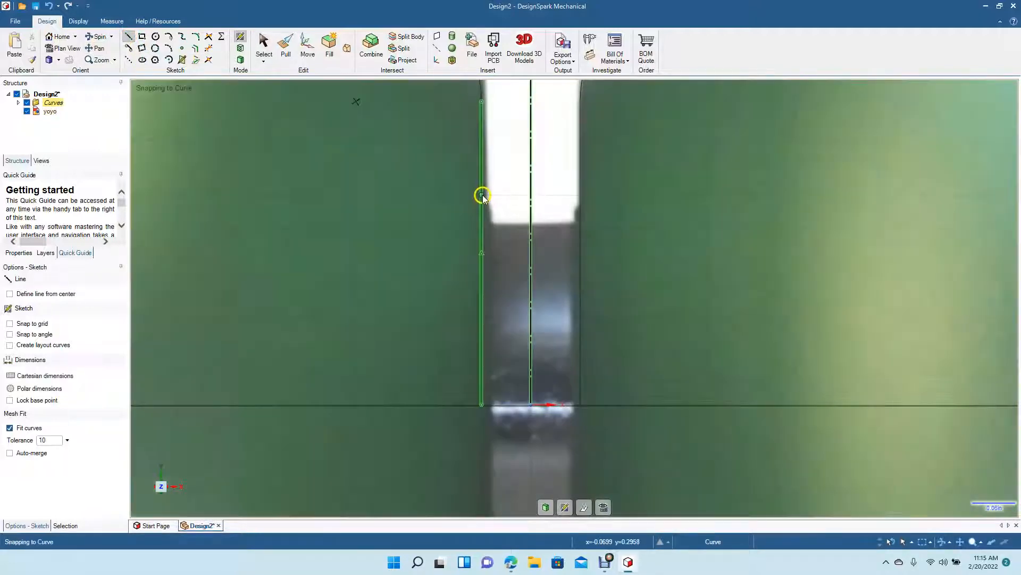
left_click(482, 196)
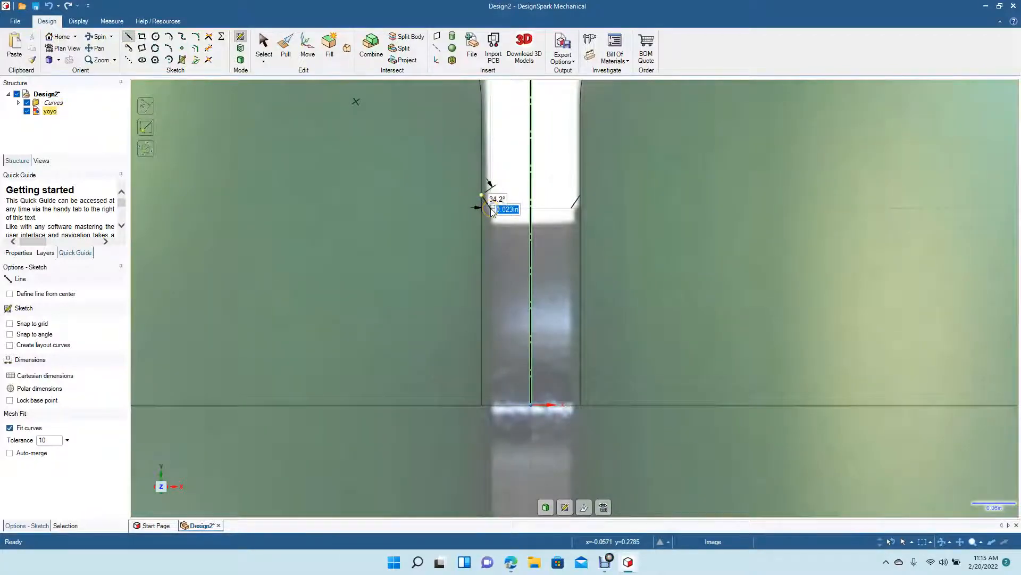
left_click(490, 209)
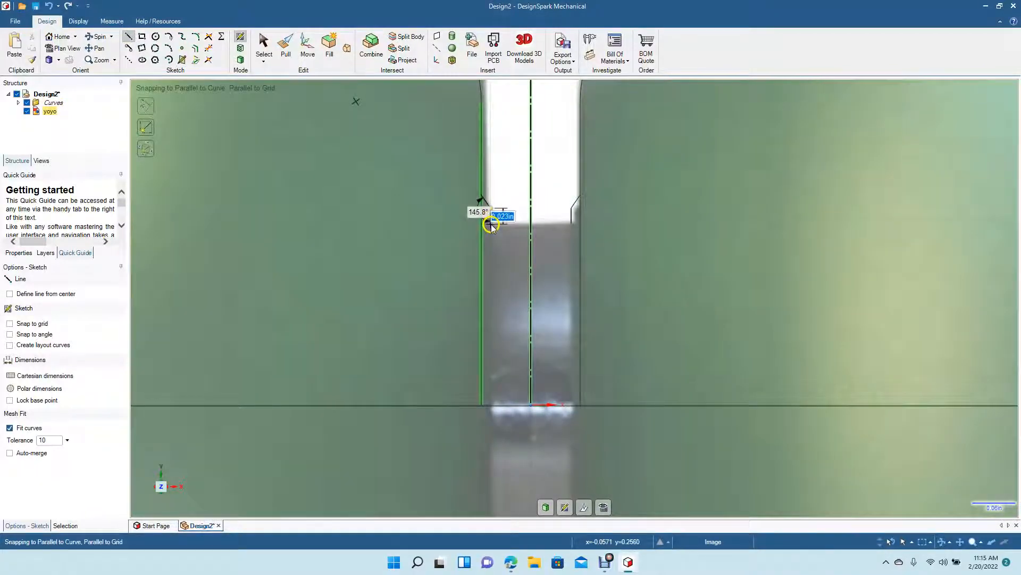
left_click(491, 224)
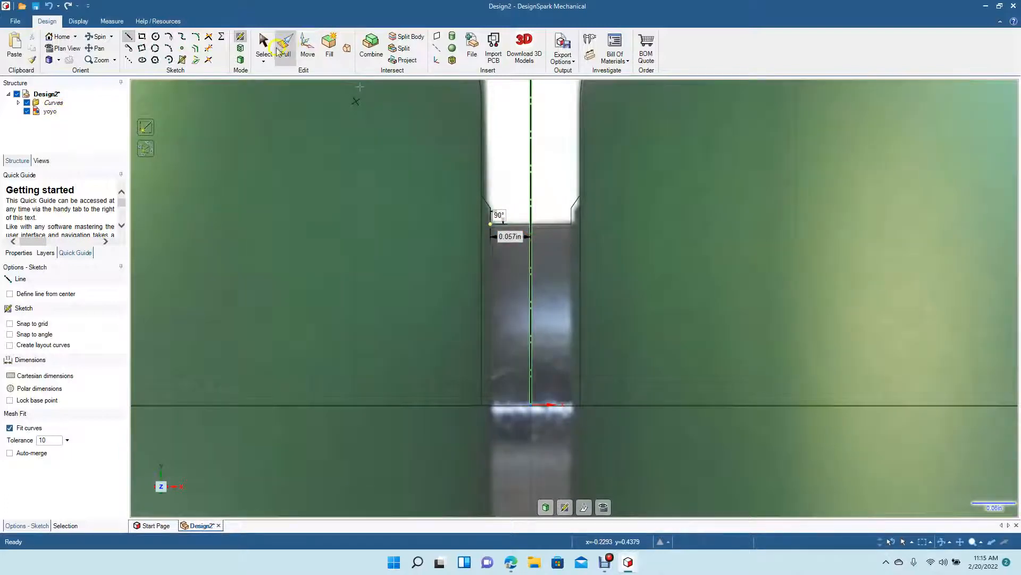
left_click(264, 45)
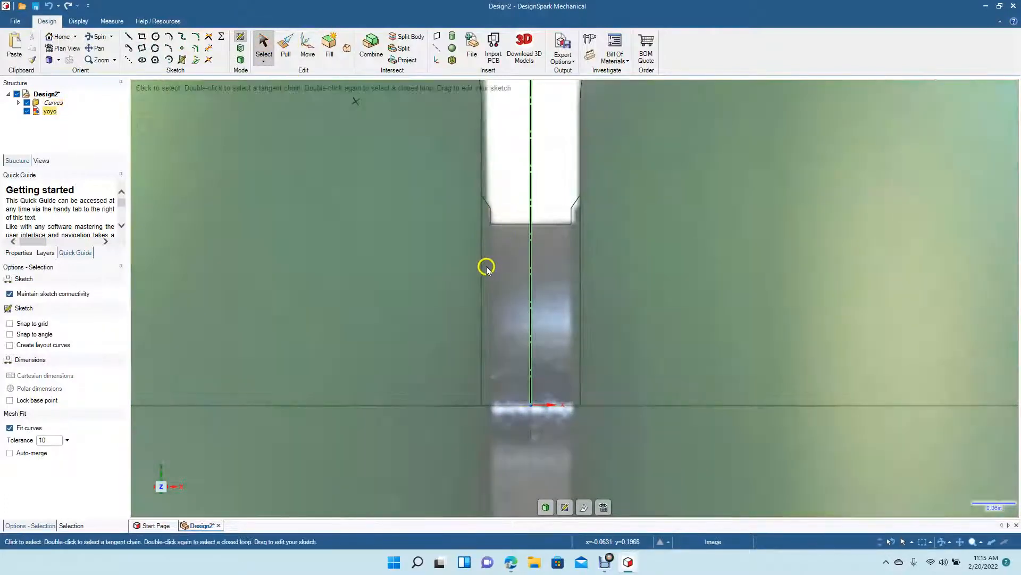
Round the corner between the hub's short slanted line and its short vertical line.
scroll(486, 265, "up", 3)
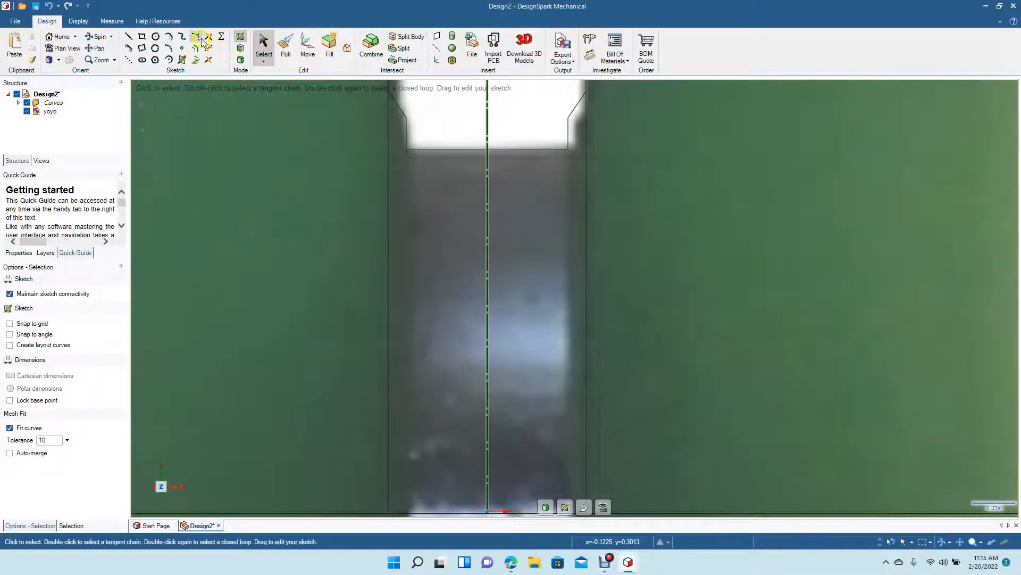
left_click(196, 37)
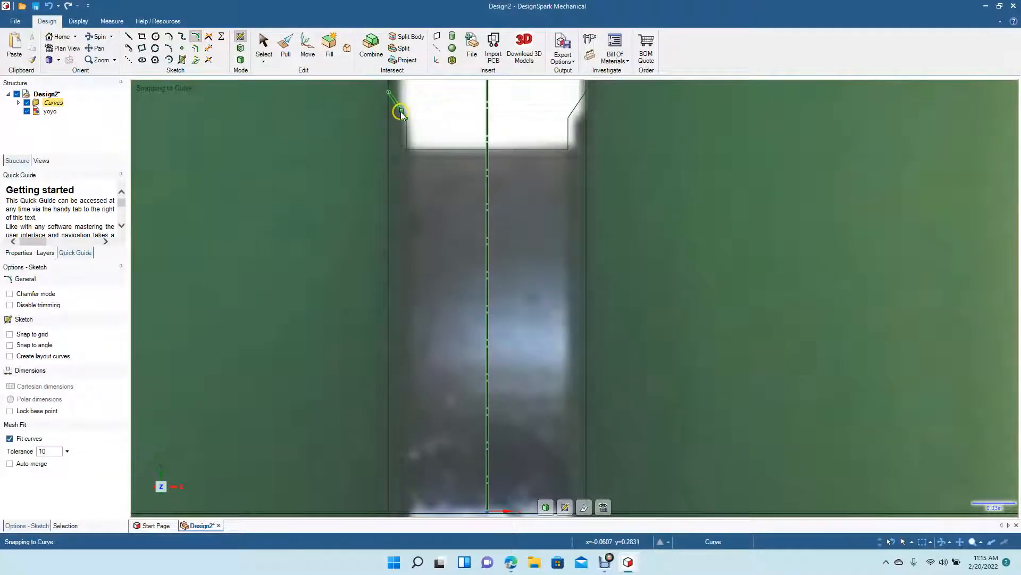
left_click(401, 113)
left_click(406, 132)
left_click(264, 44)
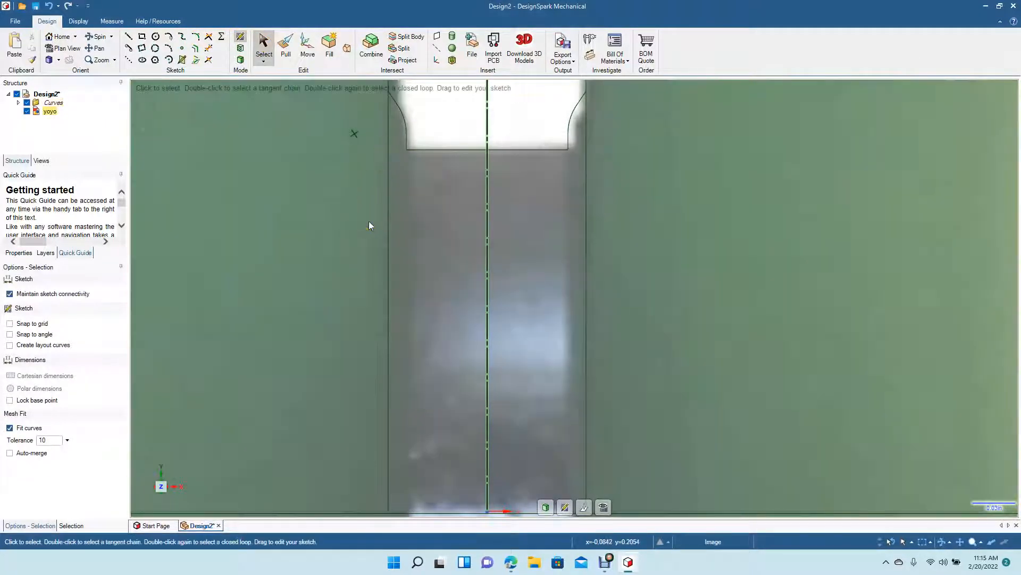
Trim away the inner face line below the point where the hub's slanted line starts.
scroll(369, 222, "down", 3)
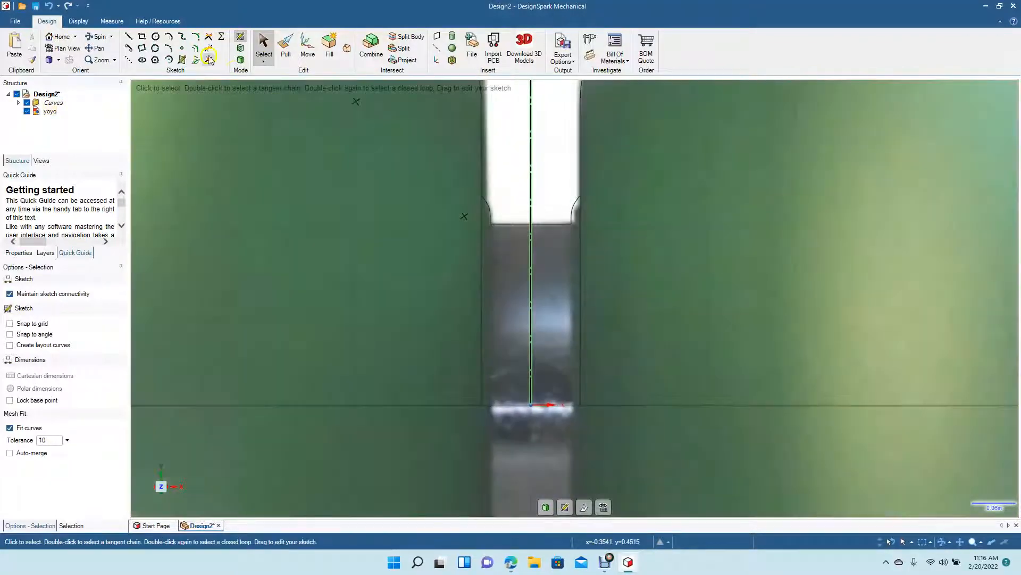
left_click(207, 49)
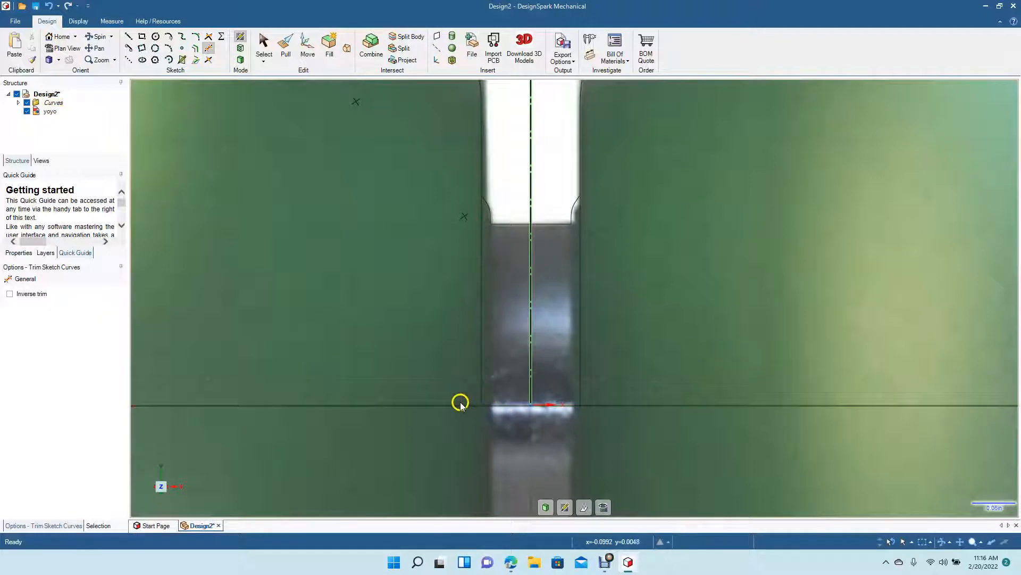
left_click(483, 353)
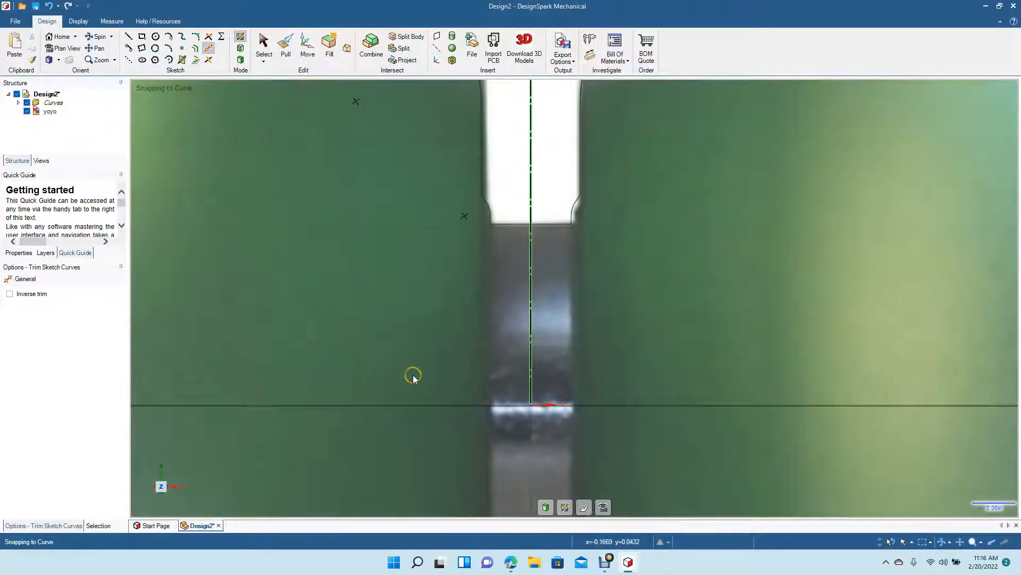
Delete the yoyo reference image, leaving only the sketch curves.
scroll(413, 377, "down", 3)
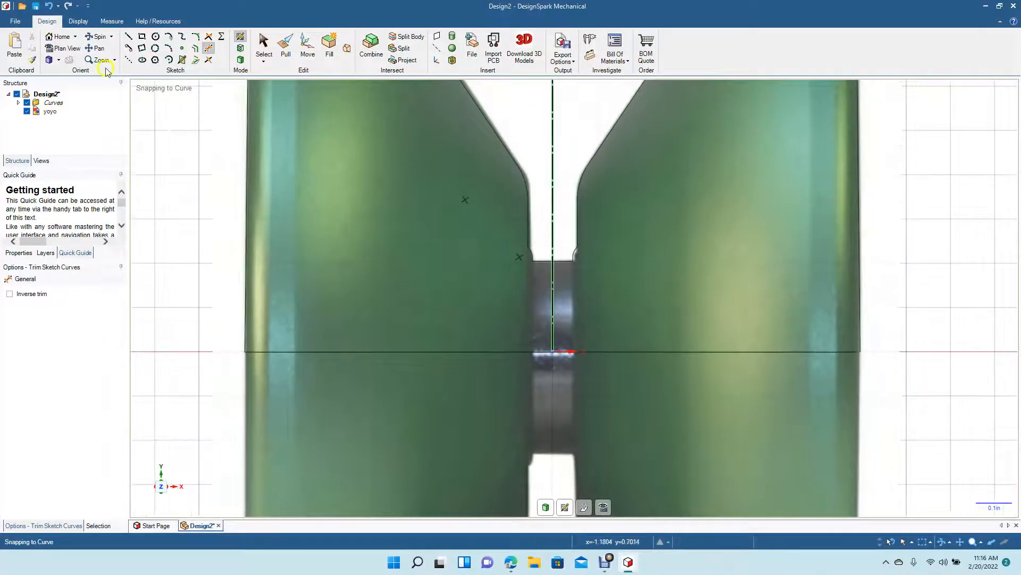
left_click(96, 50)
left_click_drag(191, 132, 211, 281)
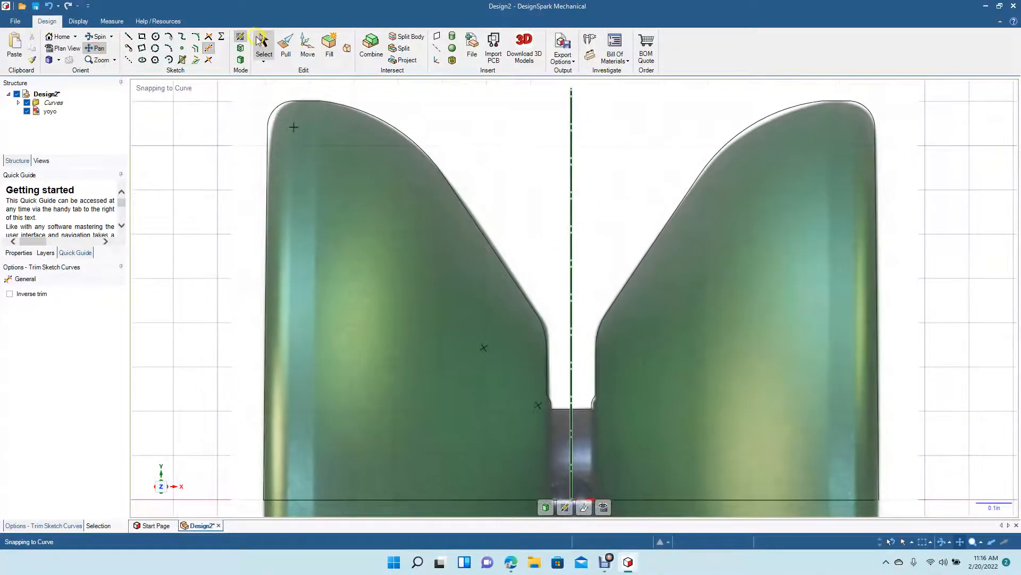
left_click(263, 44)
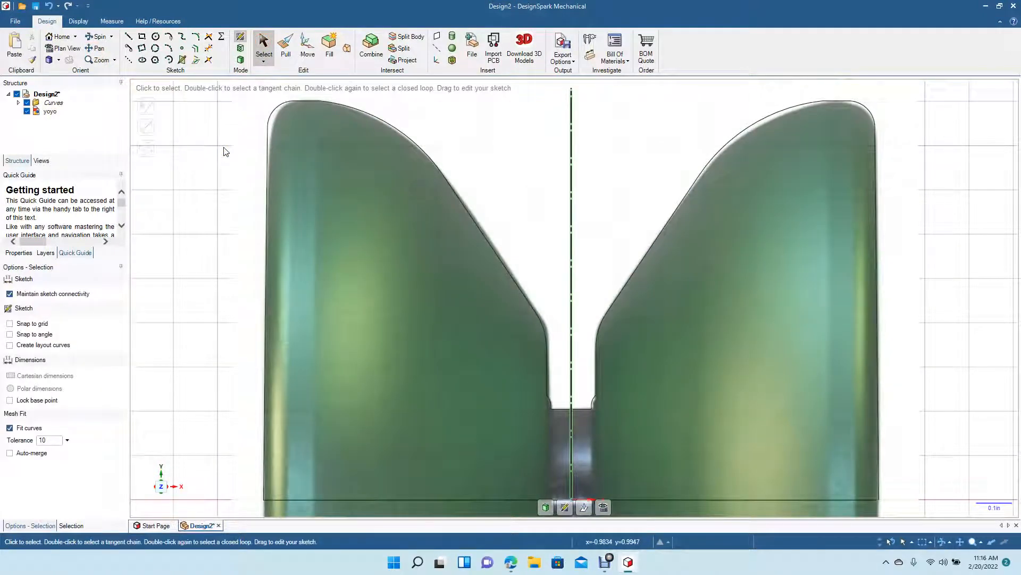
left_click(438, 134)
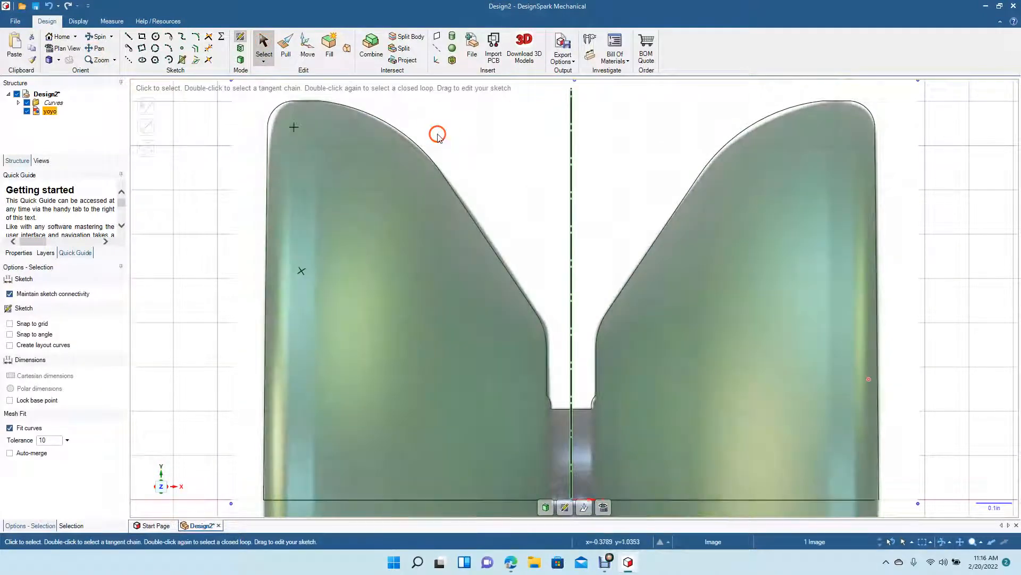
key("Delete")
left_click(507, 307)
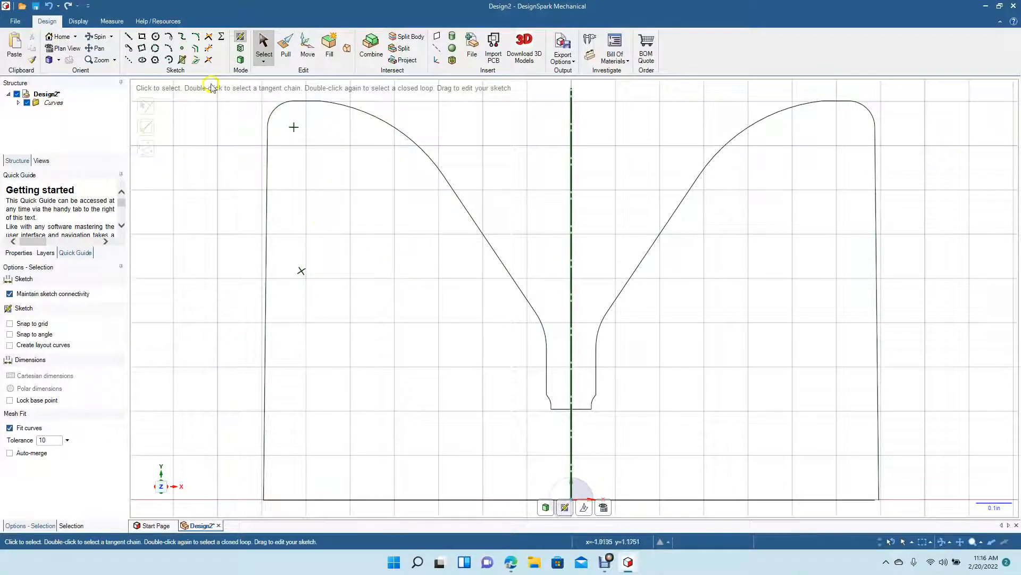
Offset the left half's rounded corner, short horizontal line, rim arc and sloped line inward by 0.2 in.
left_click(275, 109)
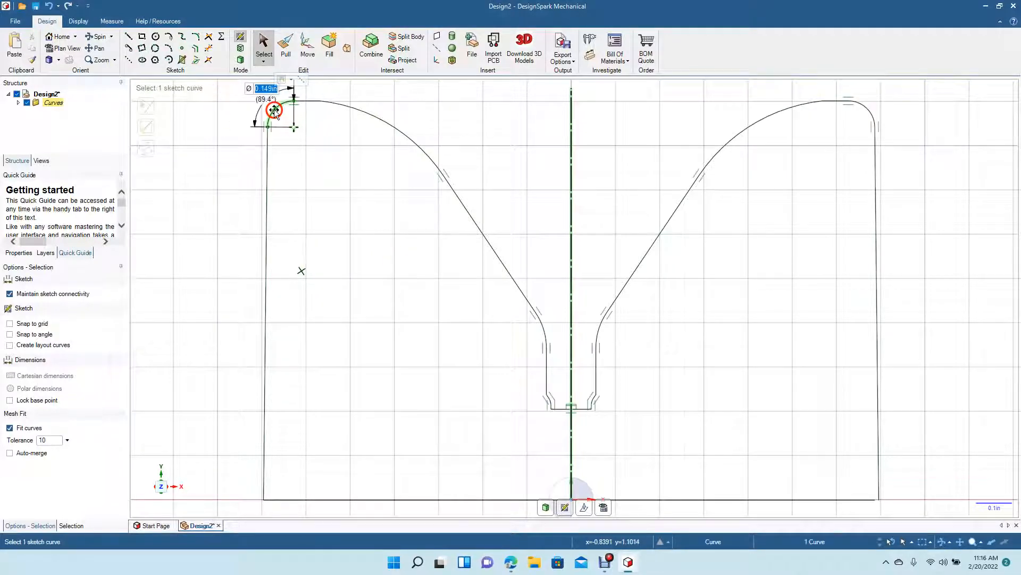
left_click(309, 103, "ctrl")
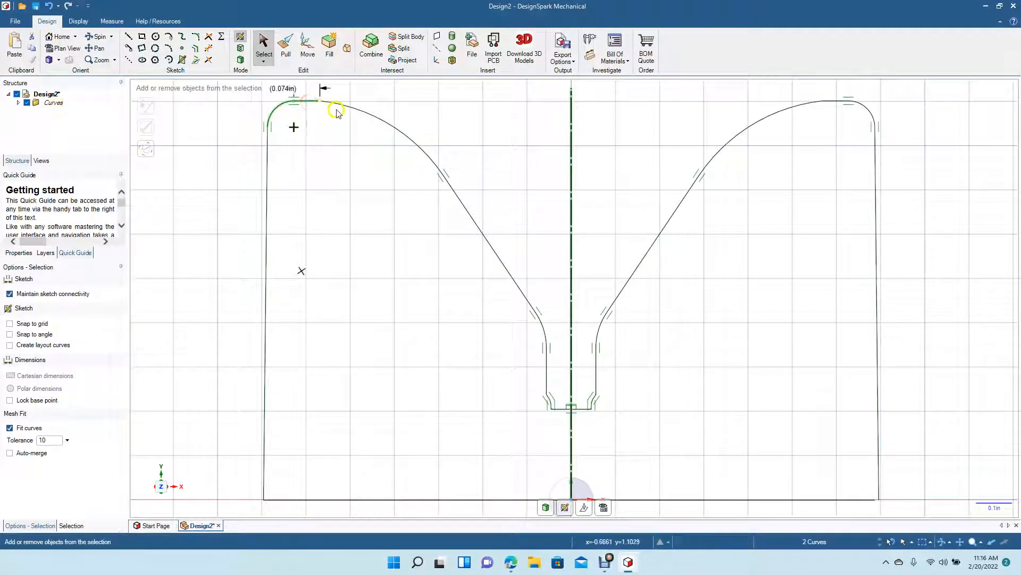
left_click(339, 109, "ctrl")
left_click(464, 206, "ctrl")
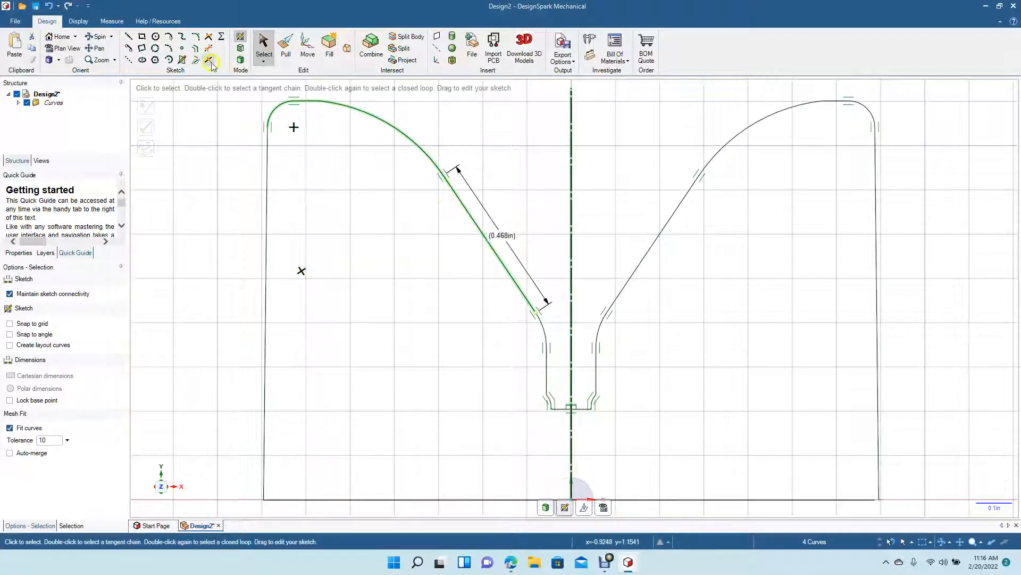
left_click(194, 49)
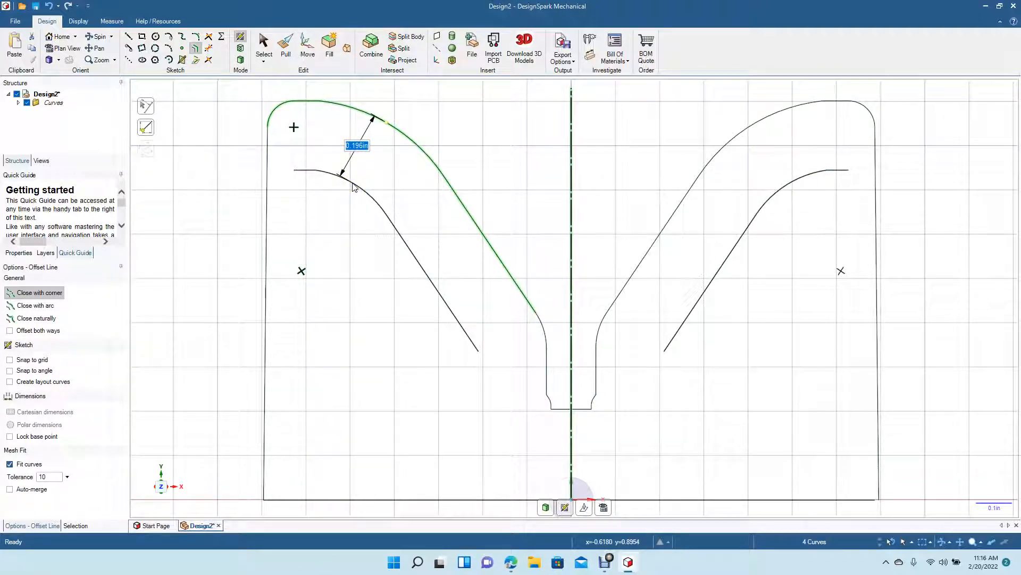
type("0.2")
key("Return")
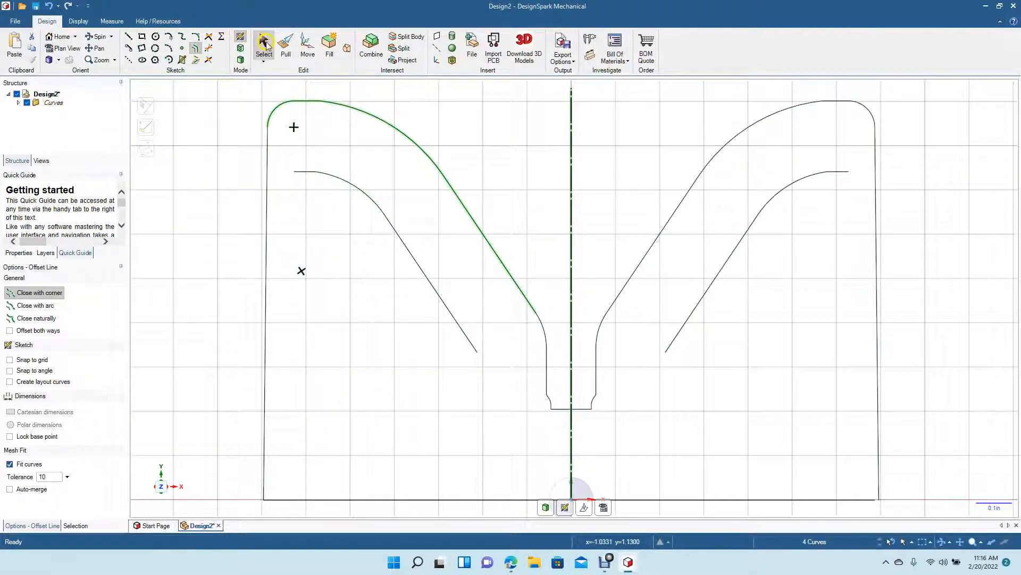
left_click(264, 44)
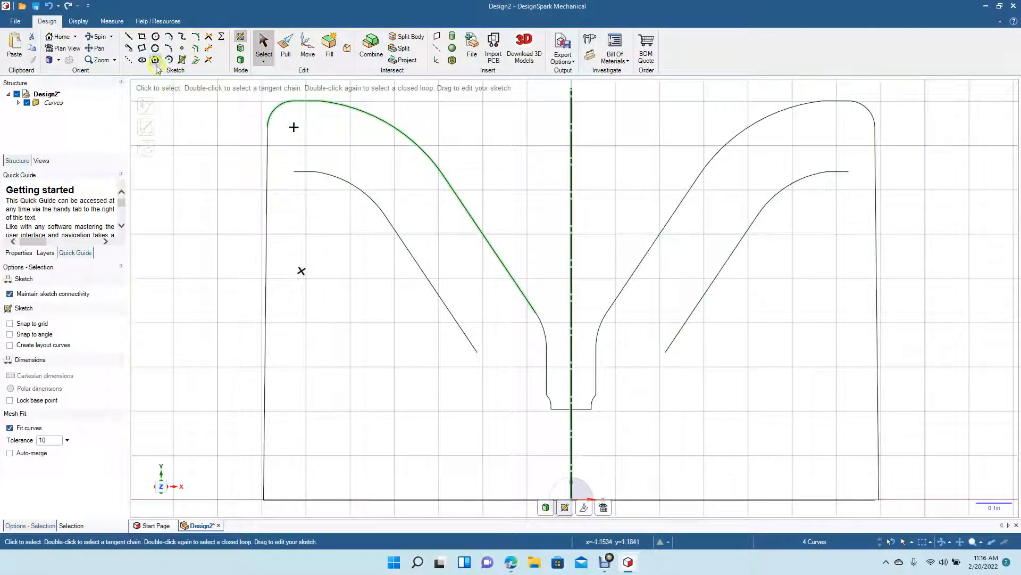
Draw a vertical line about 0.629 in long from the offset sloped line down to the horizontal base line.
left_click(127, 36)
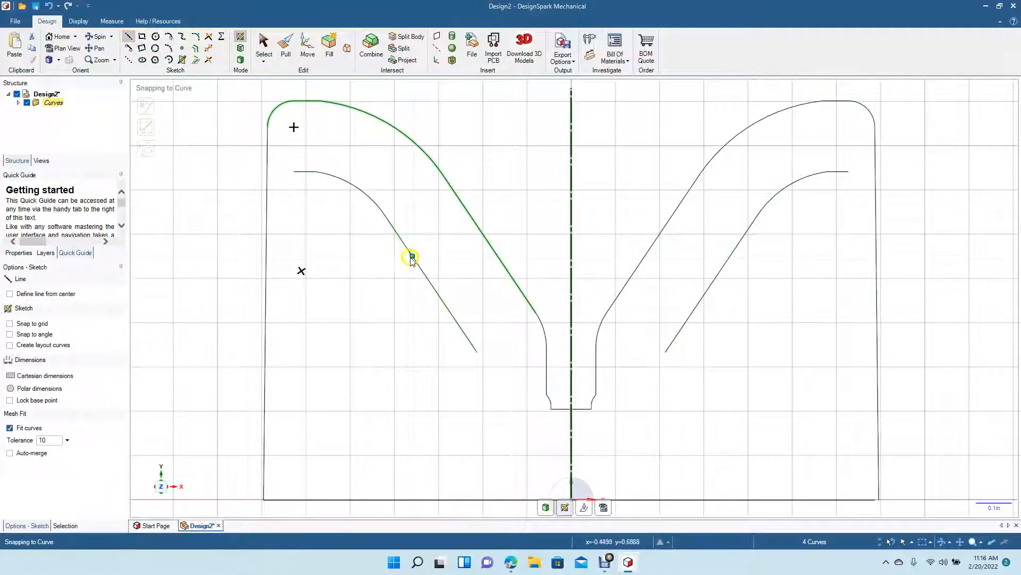
left_click(427, 278)
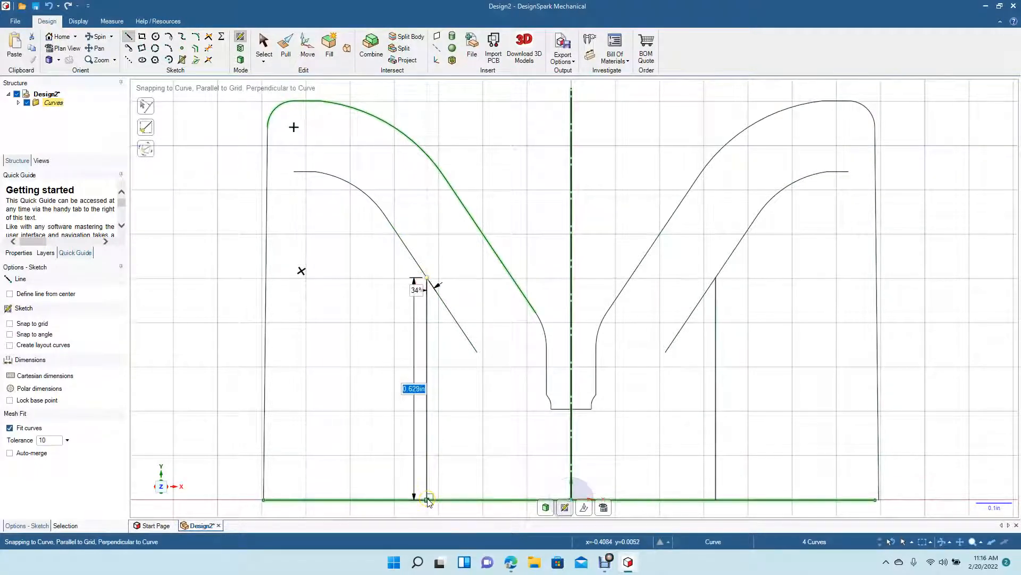
left_click(427, 499)
left_click(263, 43)
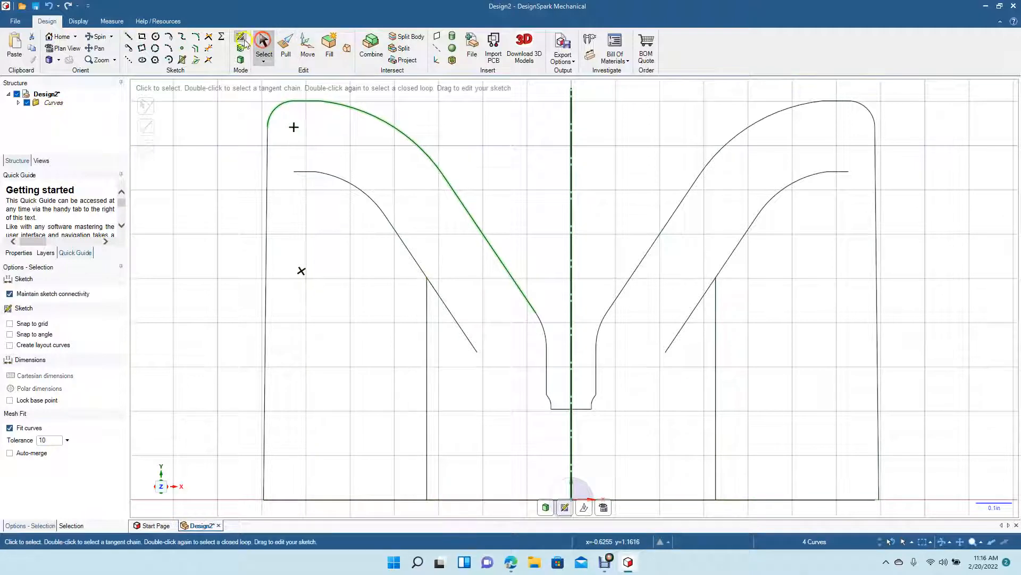
Extend the offset curve's outer end to the profile's outer edge with a horizontal line about 0.076 in long.
left_click(128, 36)
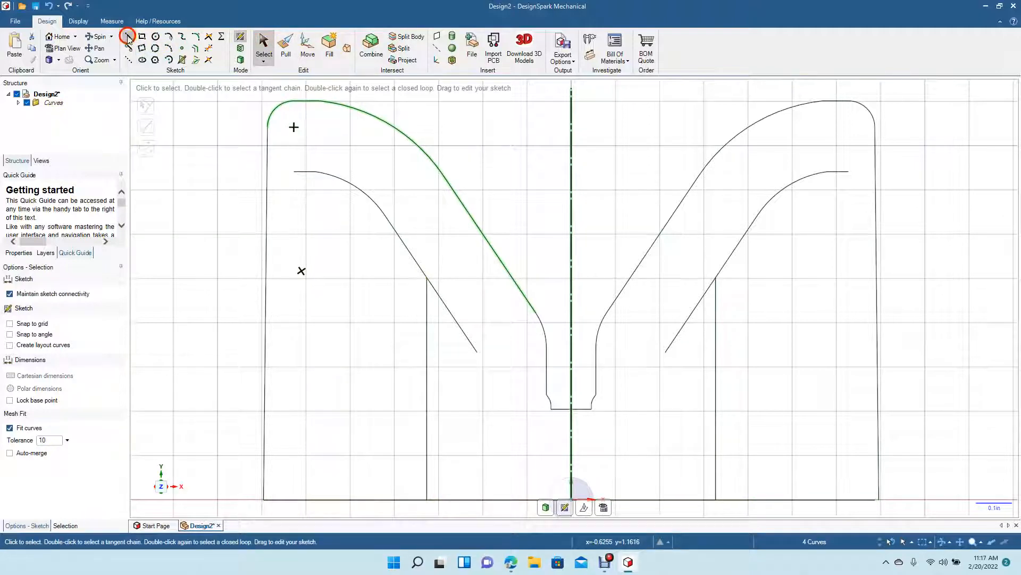
left_click(294, 173)
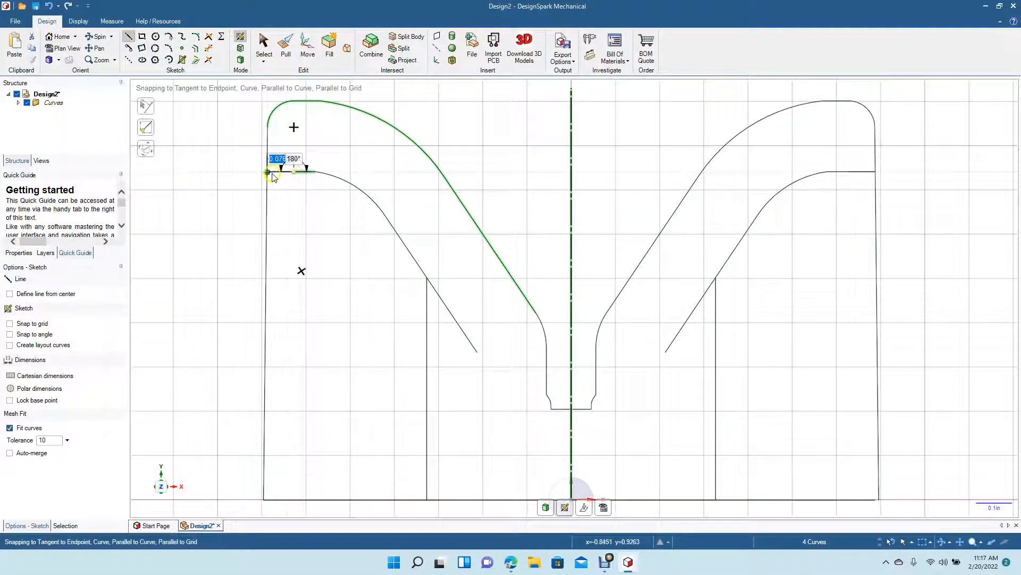
left_click(267, 172)
left_click(263, 45)
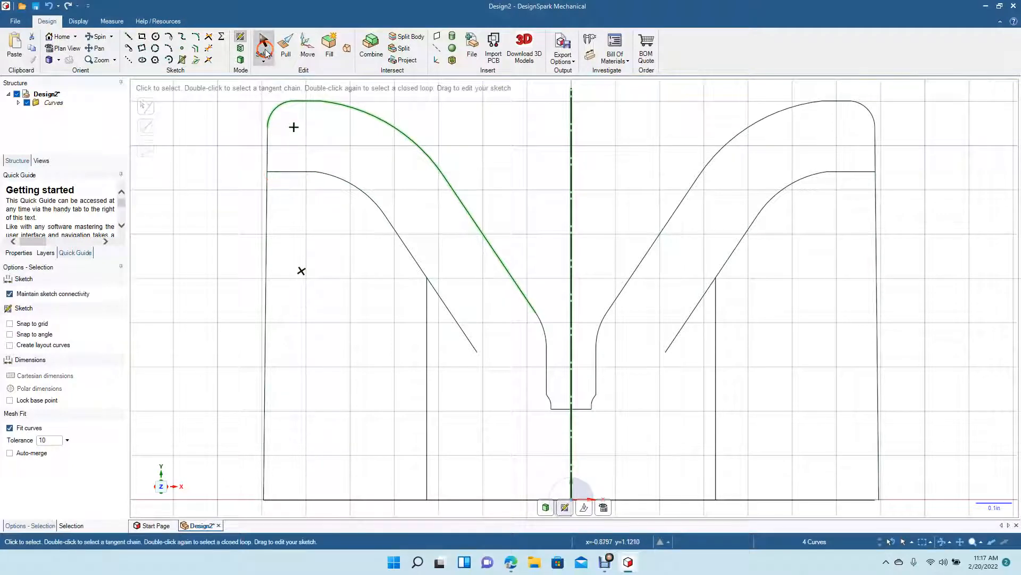
Trim the outer edge below the offset, the sloped line's overhang past the vertical line, and the base line's outer part.
left_click(208, 48)
left_click(266, 210)
left_click(462, 310)
left_click(378, 500)
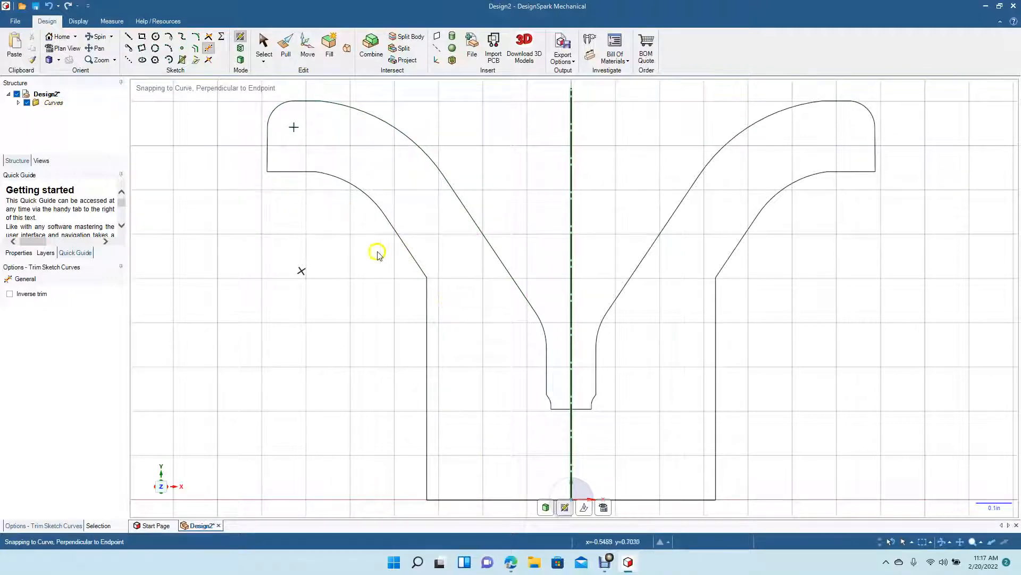
Round the corner between the left half's inner sloped line and vertical line with a radius of about 0.23 in.
left_click(196, 39)
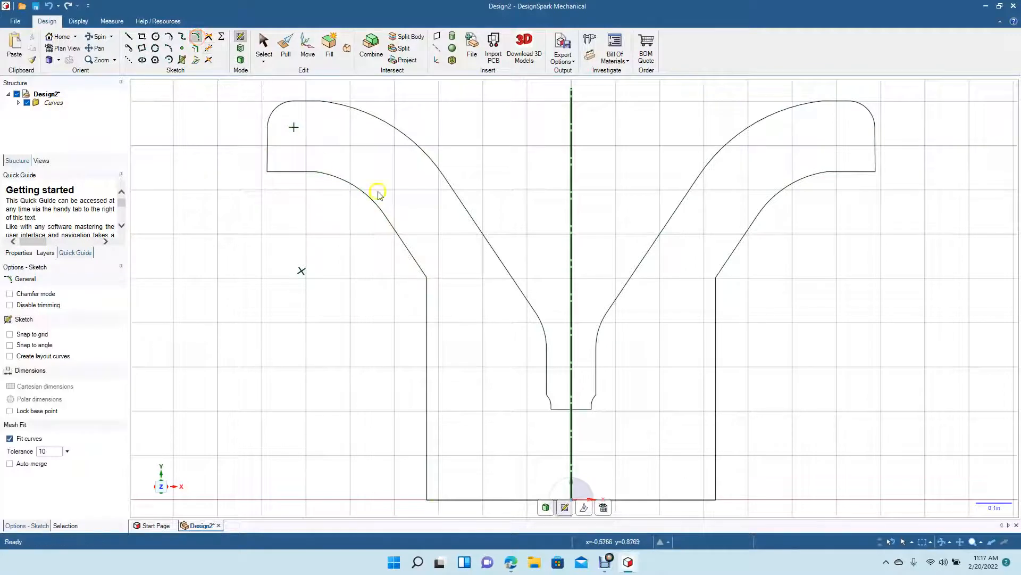
left_click(414, 259)
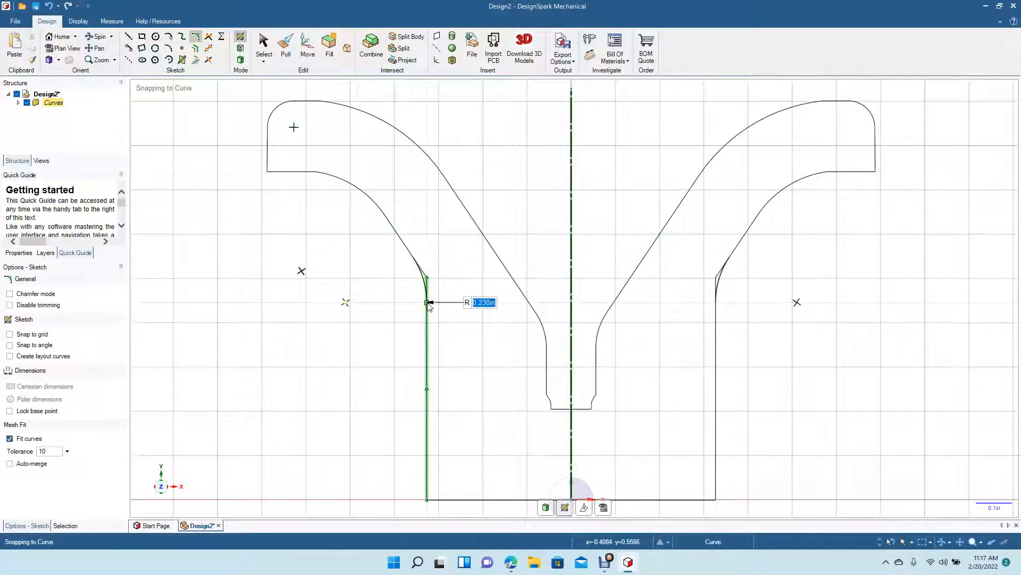
left_click(427, 303)
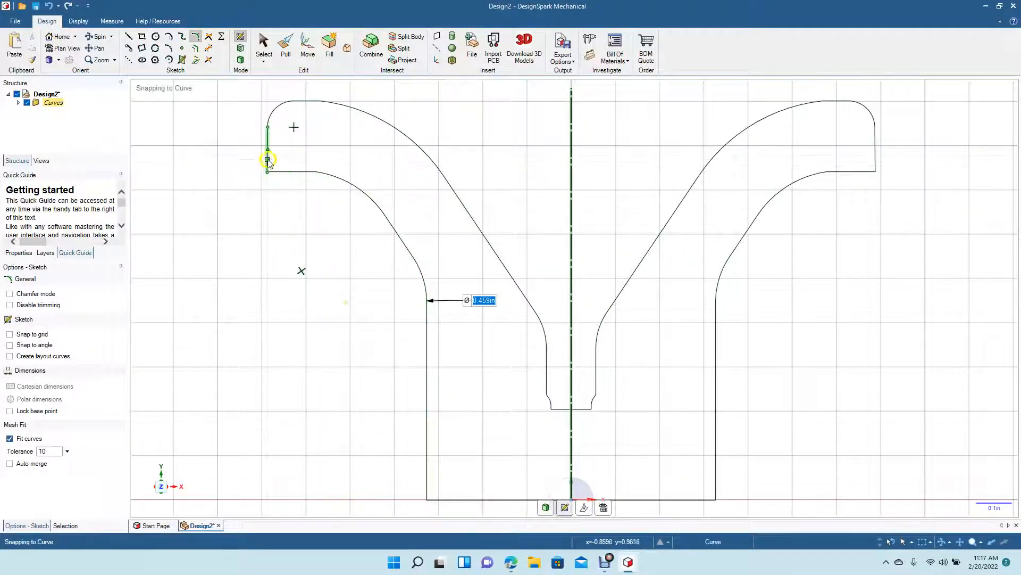
Draw a diagonal line about 0.055 in long across the lower outer corner of the left half's rim.
left_click(127, 37)
left_click(270, 158)
left_click(281, 171)
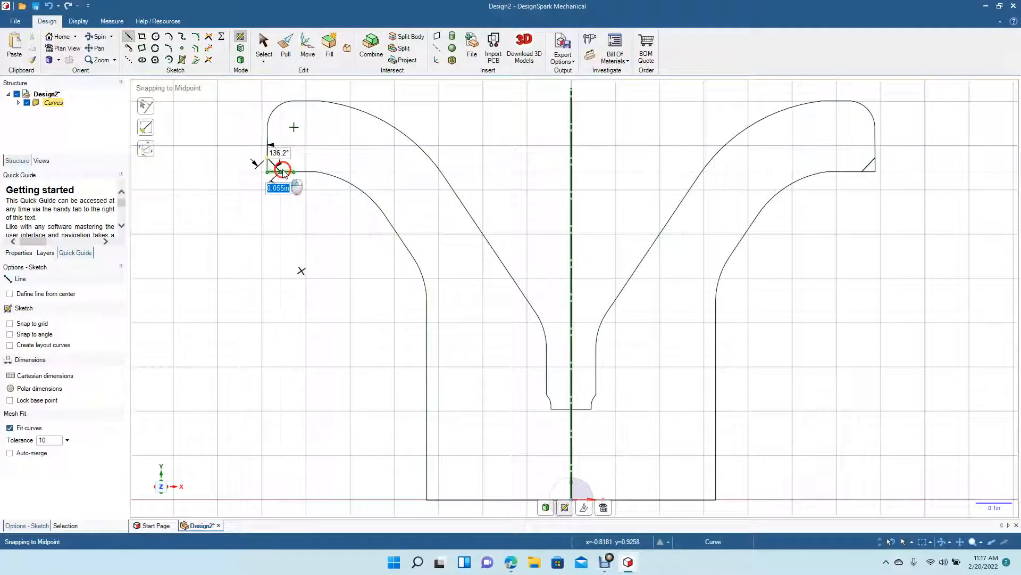
left_click(264, 43)
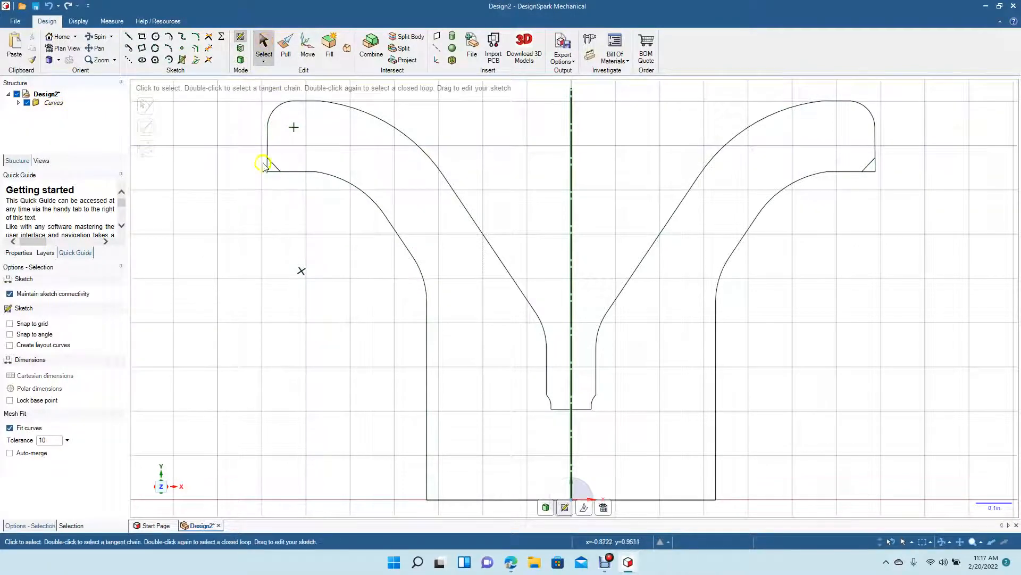
Trim the rim corner outside the diagonal line and remove the vertical centre line above and below the profile's neck.
left_click(207, 50)
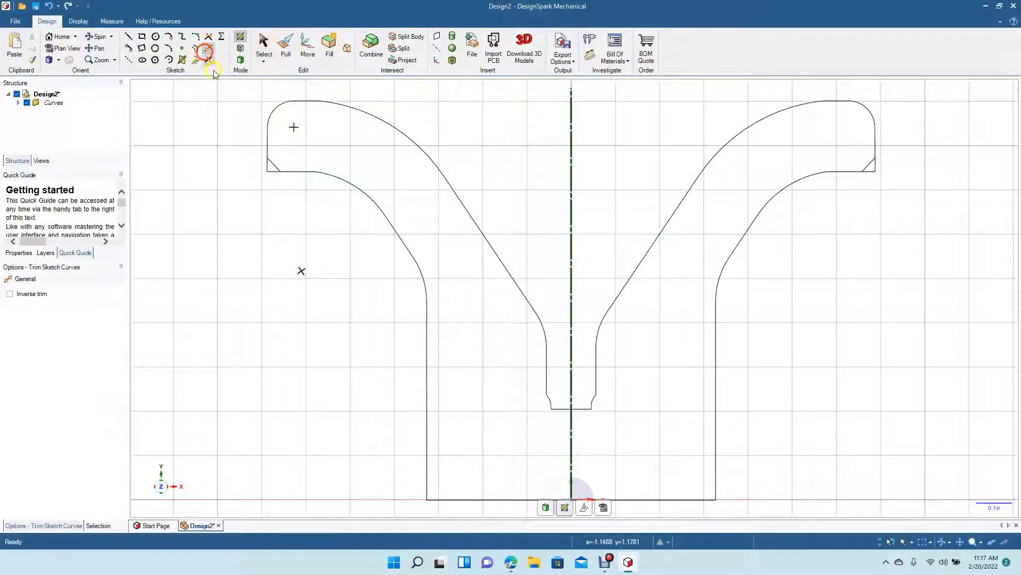
left_click(269, 168)
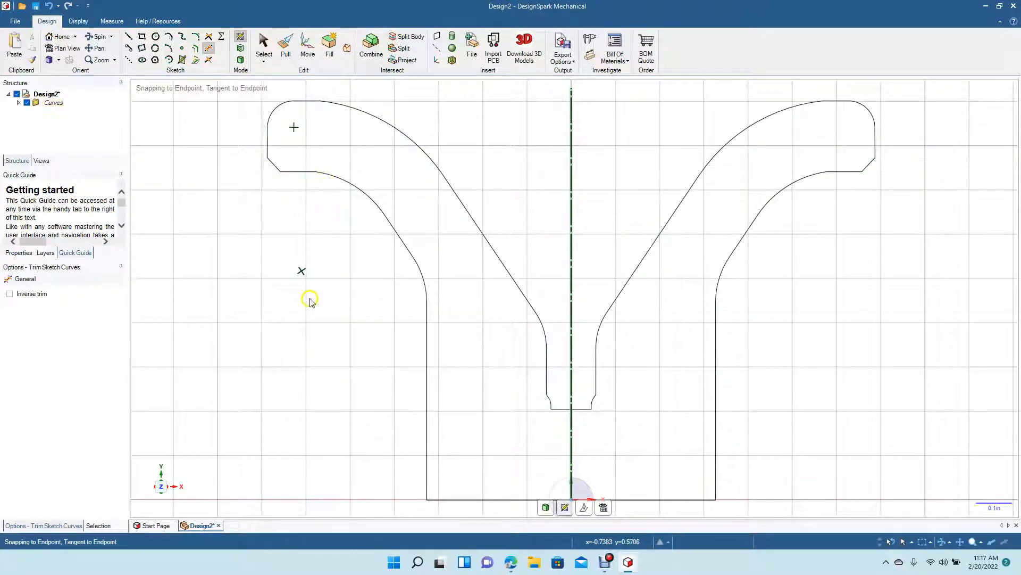
left_click(570, 228)
left_click(570, 434)
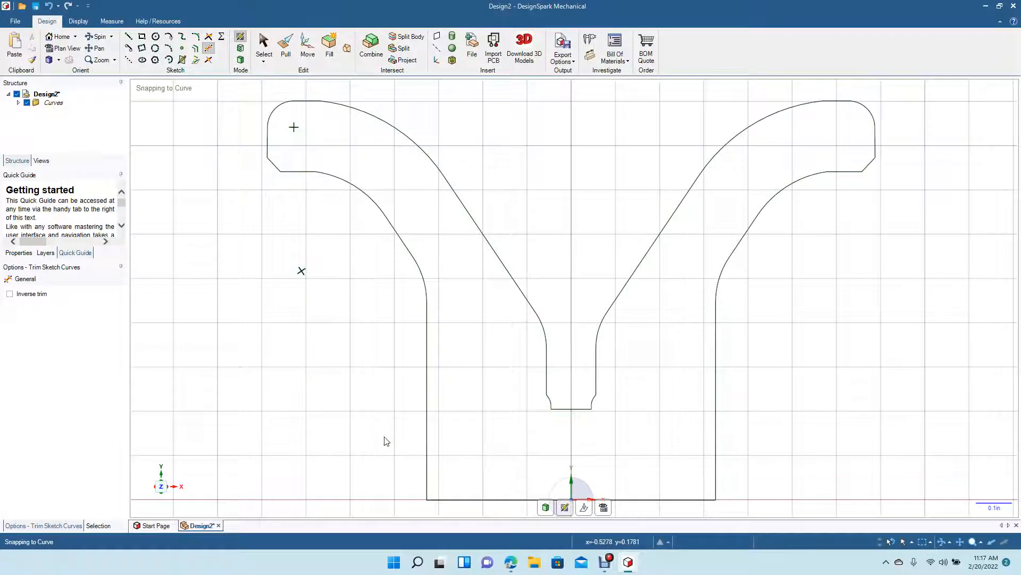
Turn the closed profile into a face and revolve it fully around its horizontal base edge into a solid.
scroll(386, 441, "down", 4)
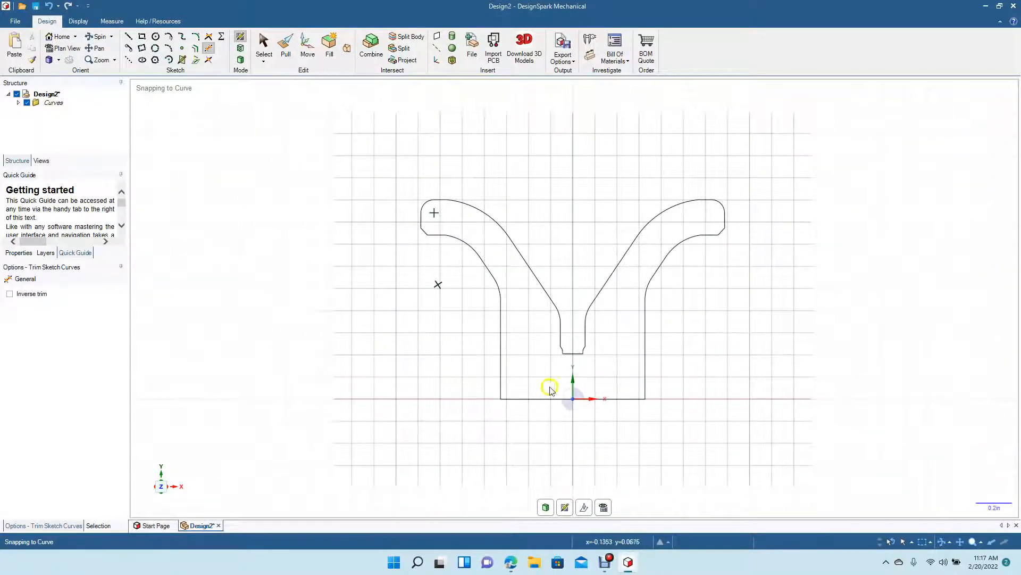
left_click(286, 47)
left_click(528, 325)
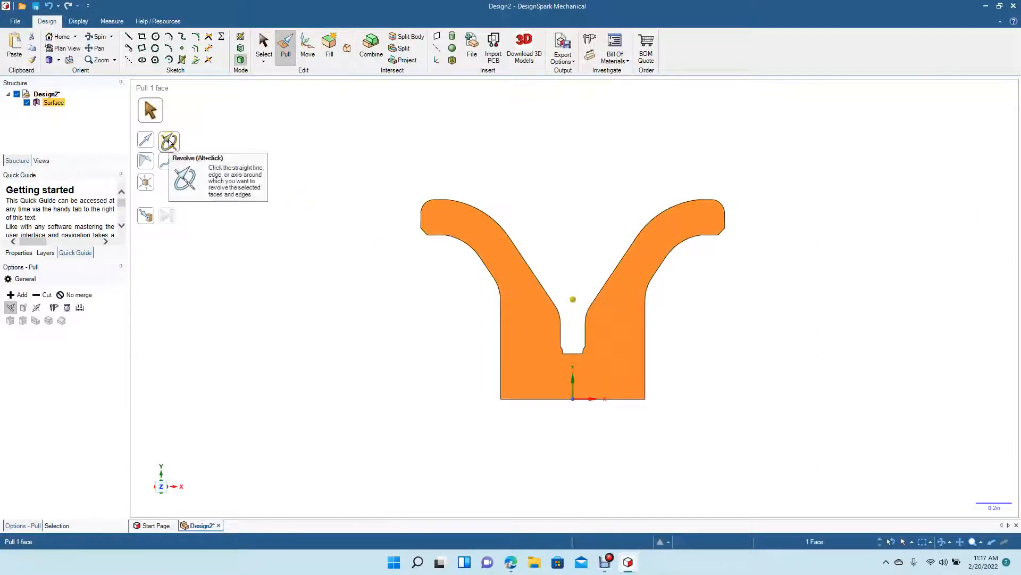
left_click(166, 139)
left_click(556, 399)
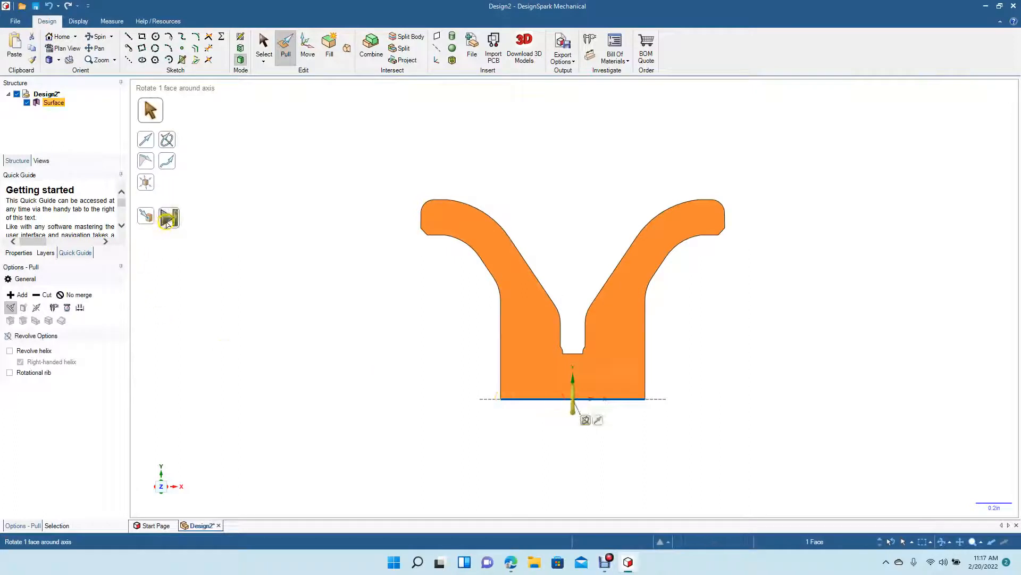
left_click(166, 222)
left_click(261, 46)
Examine the revolved yoyo's hollow sides and groove from several angles, including the top and isometric views.
left_click(97, 36)
left_click_drag(309, 269, 382, 219)
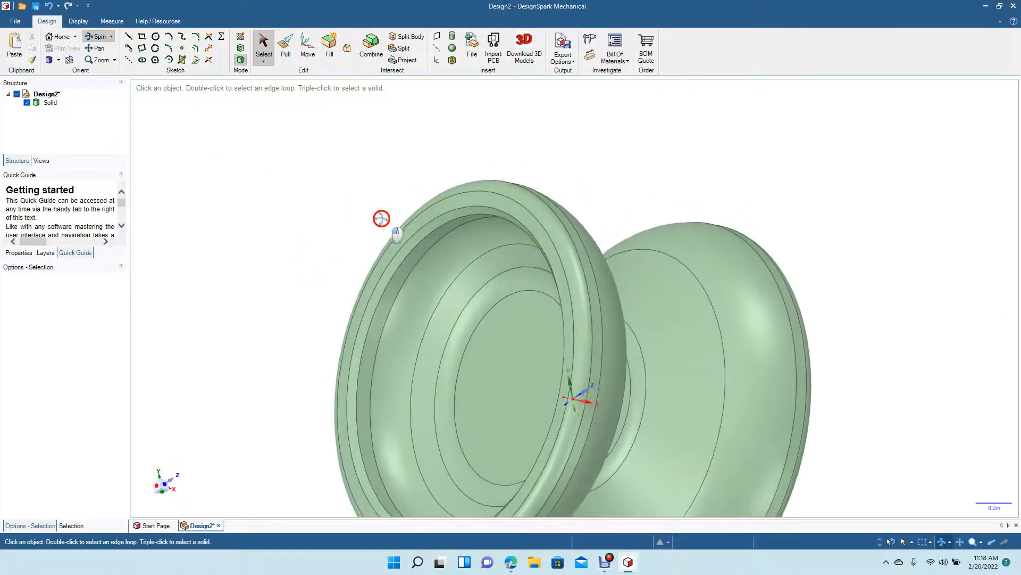
left_click_drag(316, 316, 259, 269)
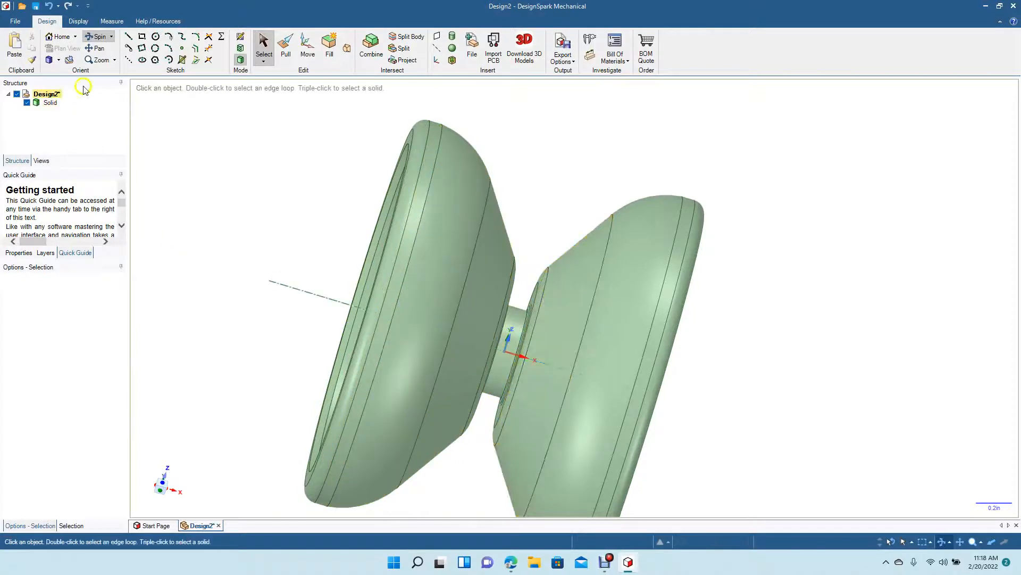
left_click(59, 60)
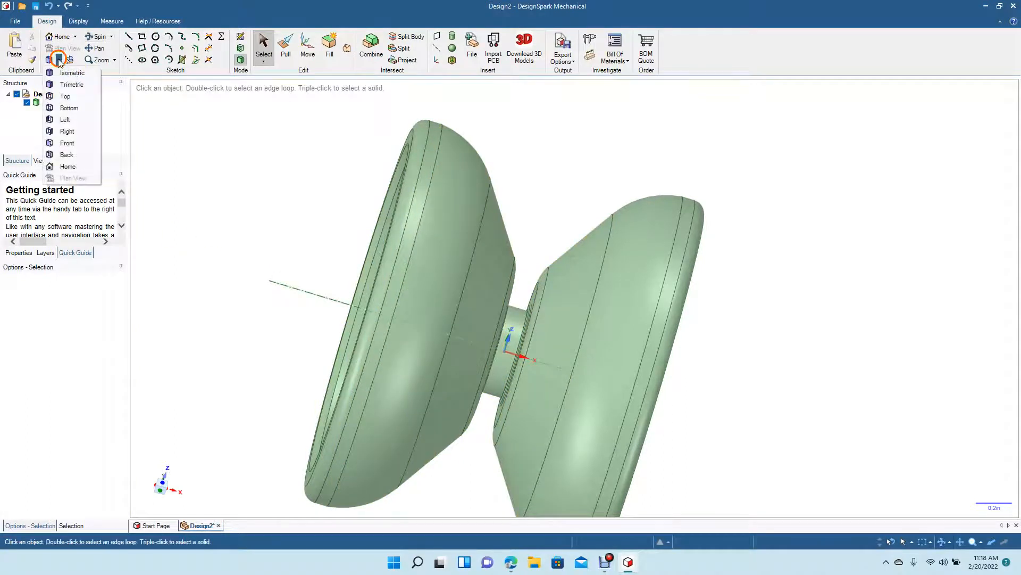
left_click(71, 93)
left_click(288, 201)
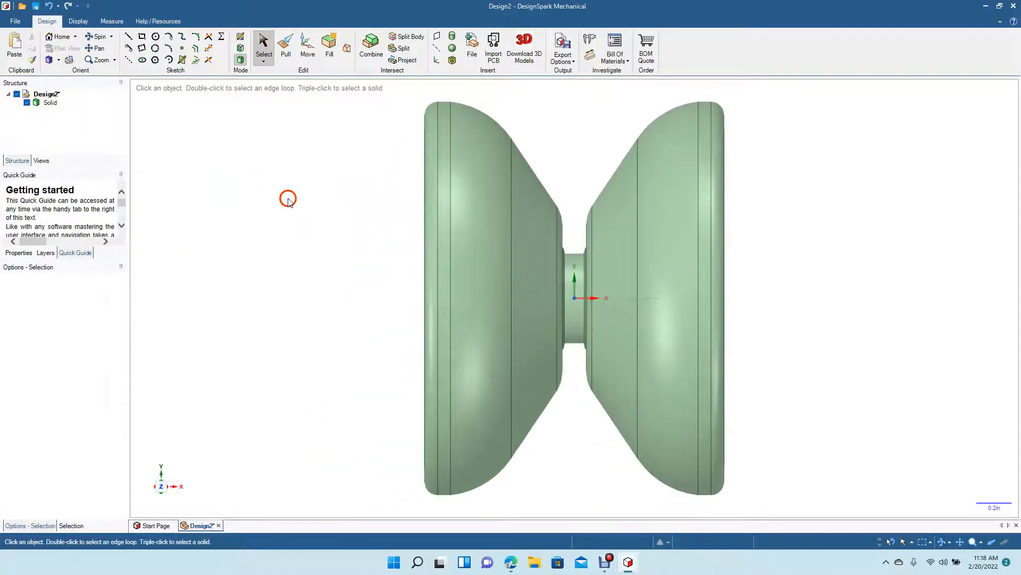
left_click(59, 60)
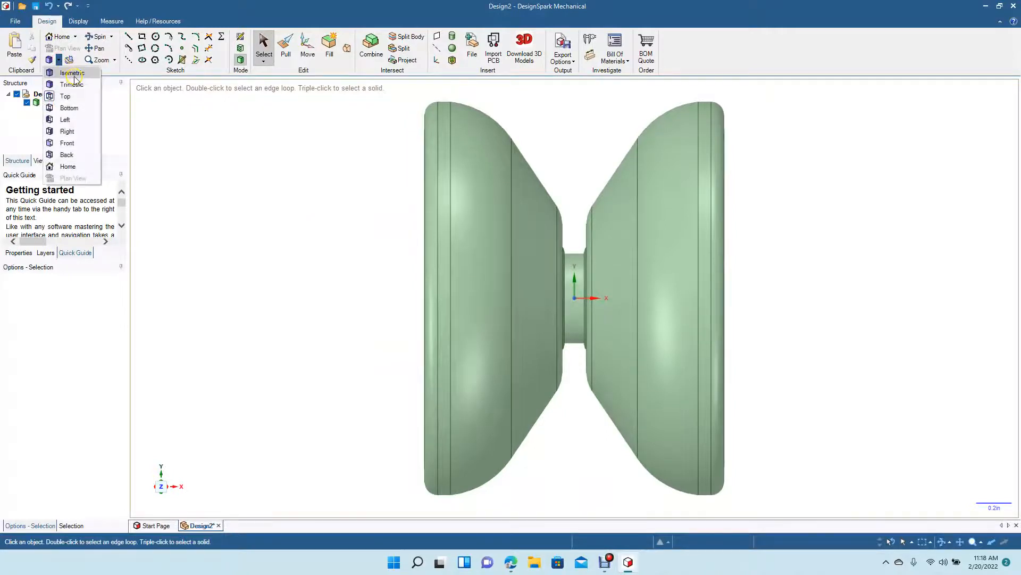
left_click(74, 79)
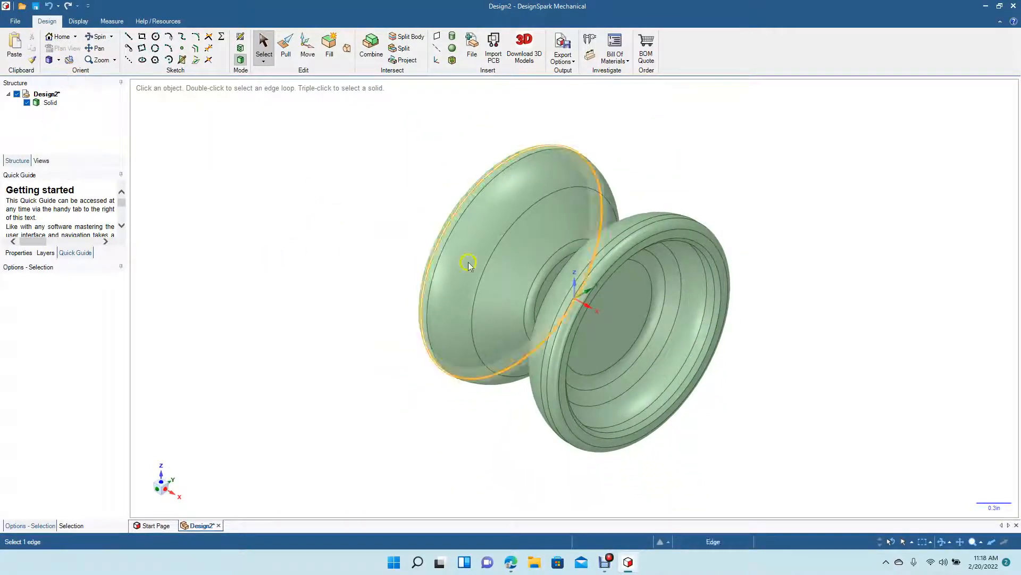